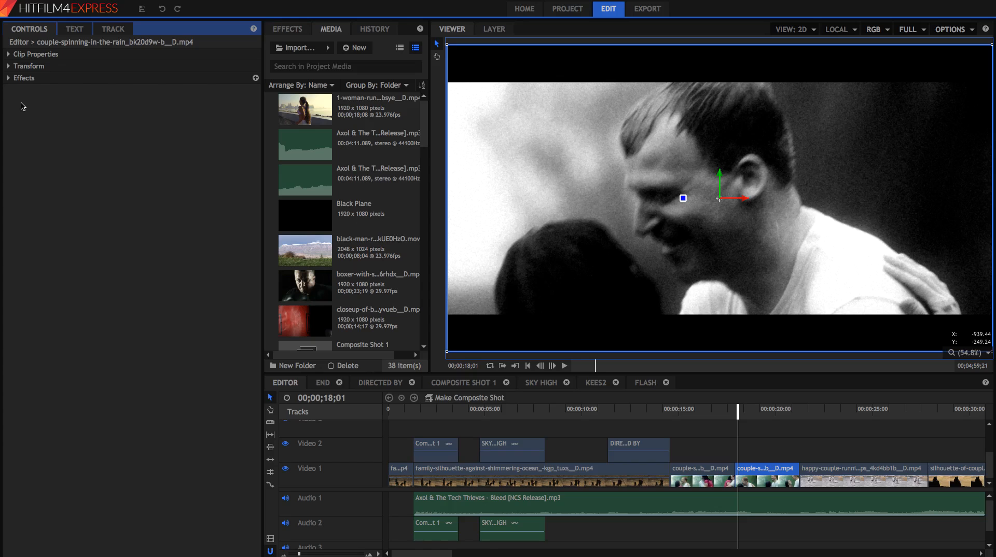
- Compare the couple-spinning-in-the-rain clip with and without its Hue Shift, Saturation, Lightness, Grain and Brightness & Contrast effects
click(8, 78)
click(29, 113)
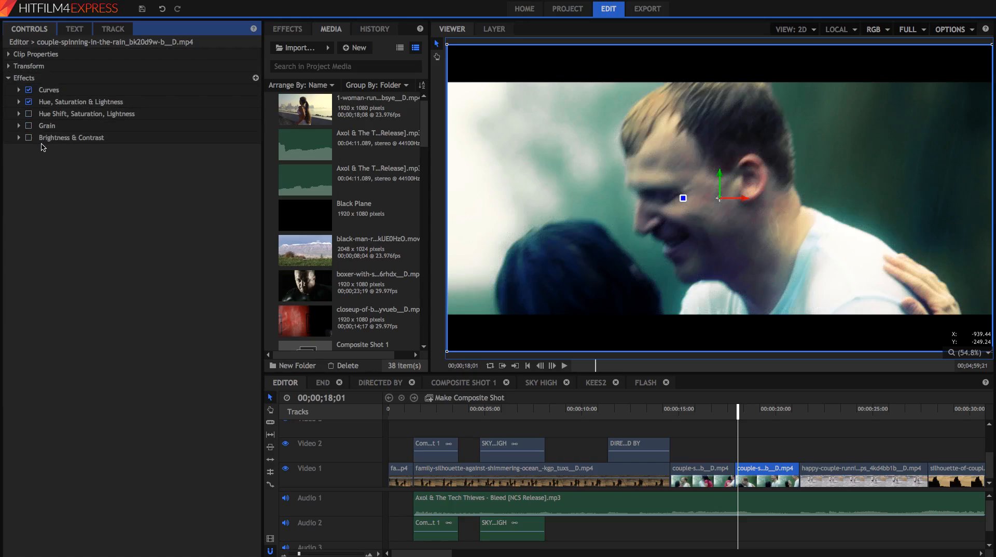
click(29, 113)
click(28, 125)
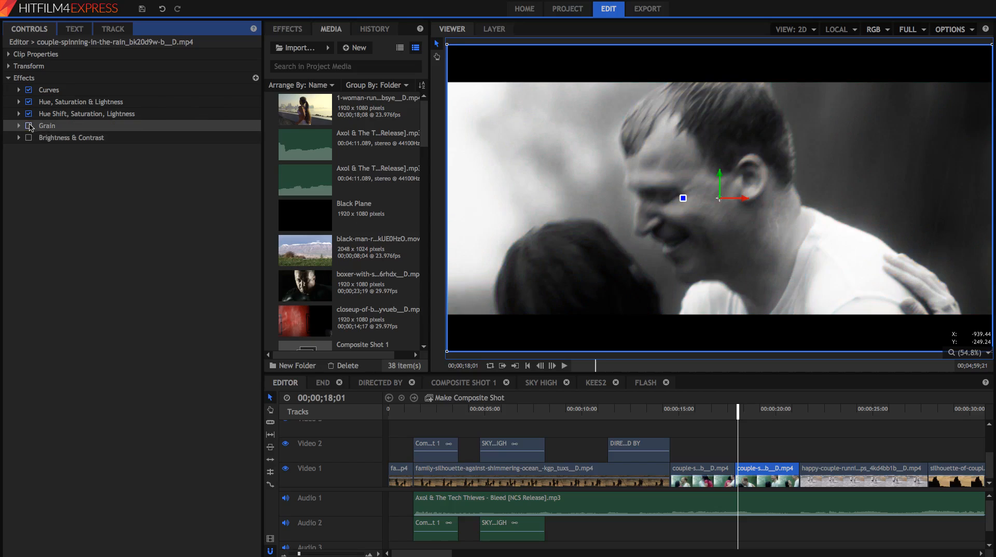
click(28, 137)
- Delete the Hue Shift, Saturation, Lightness, Grain and Brightness & Contrast effects from the couple-spinning-in-the-rain clip
click(59, 137)
shift+click(61, 114)
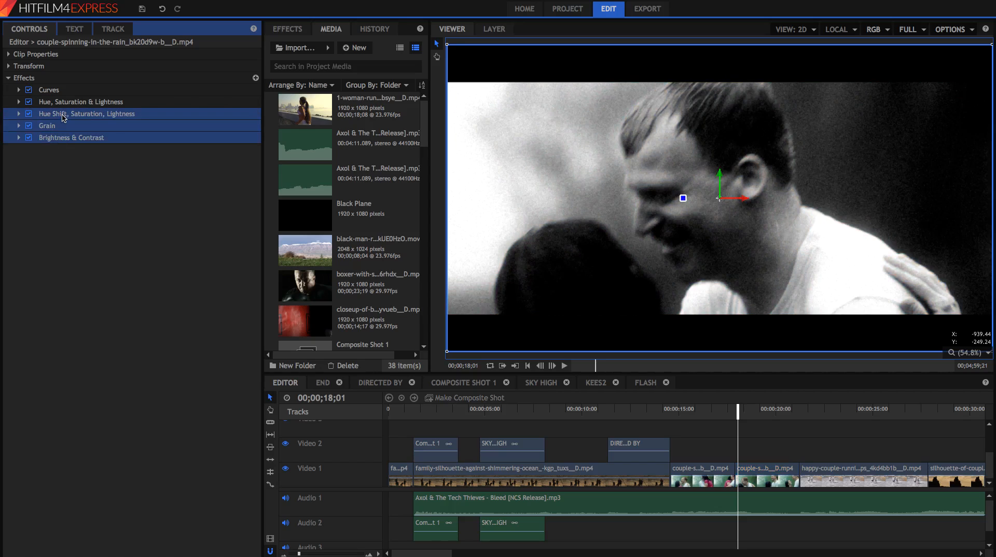
key(Delete)
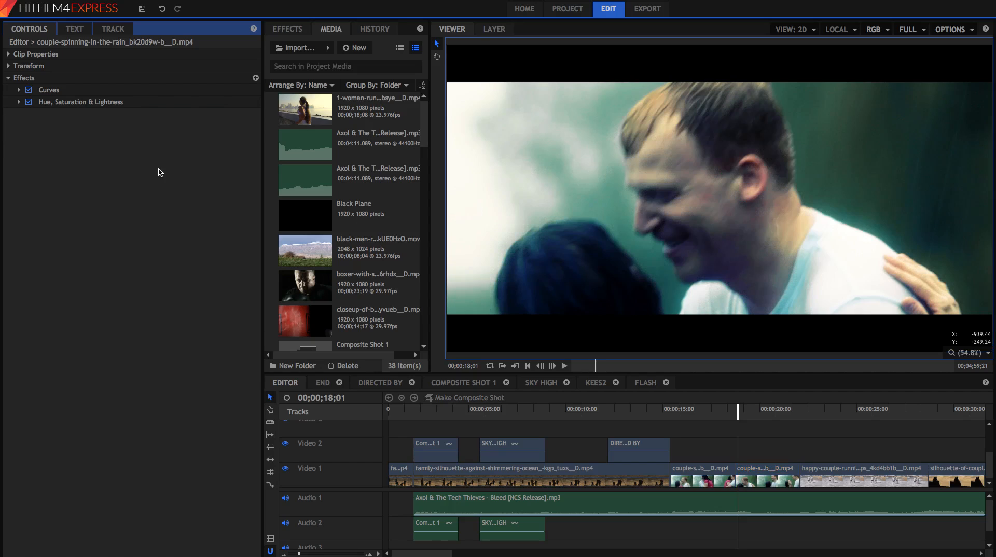
- Apply the Black & White Old Stock preset from Film Looks to the couple-spinning-in-the-rain clip
click(280, 29)
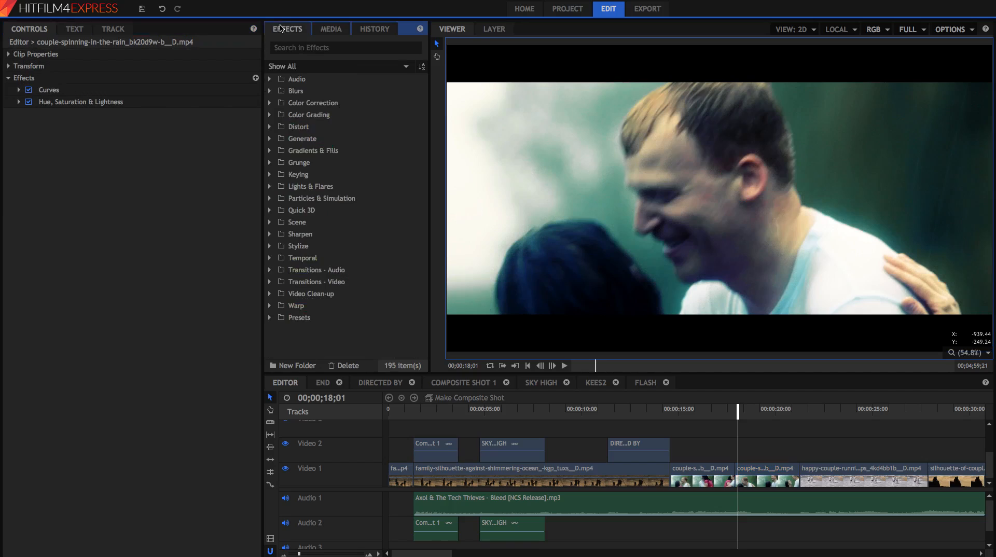
click(270, 320)
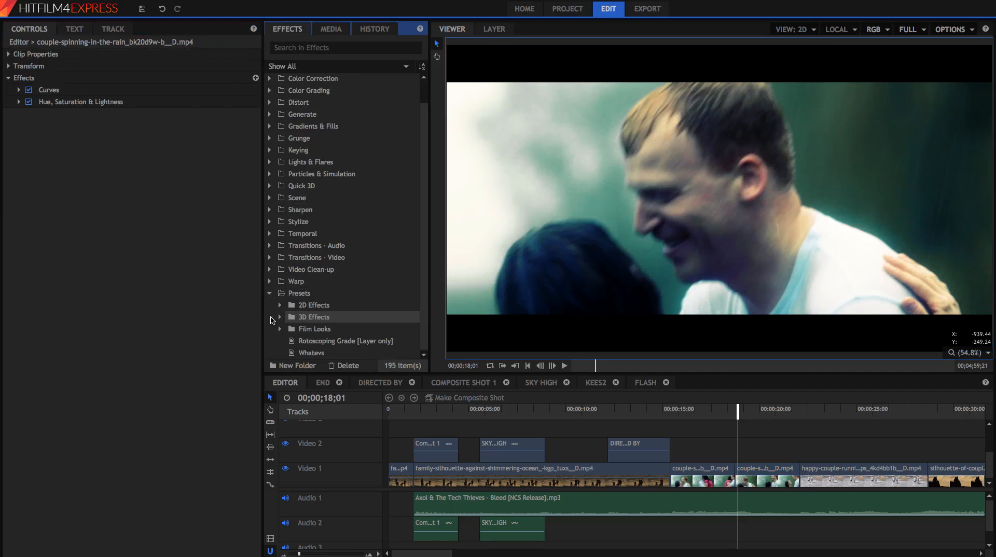
click(280, 329)
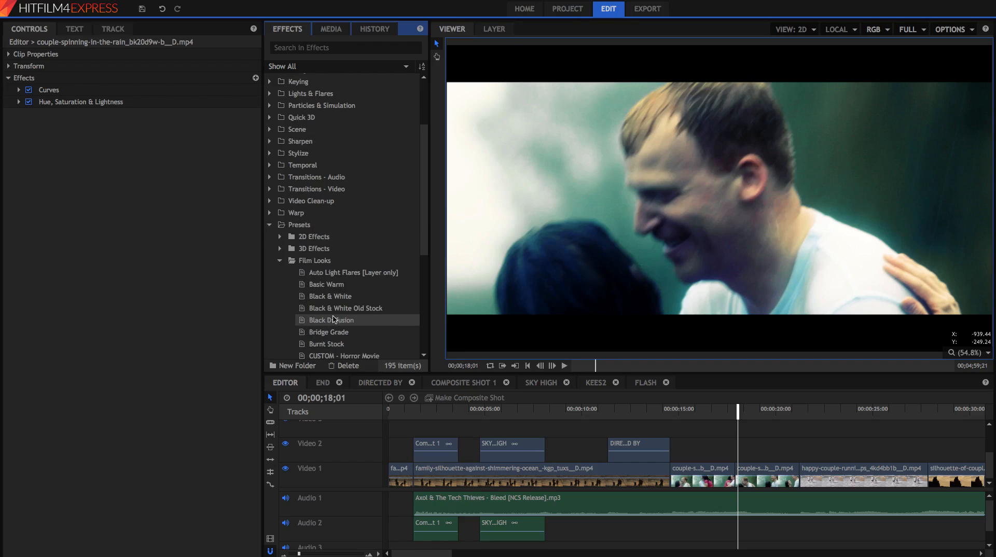
drag(332, 310, 137, 107)
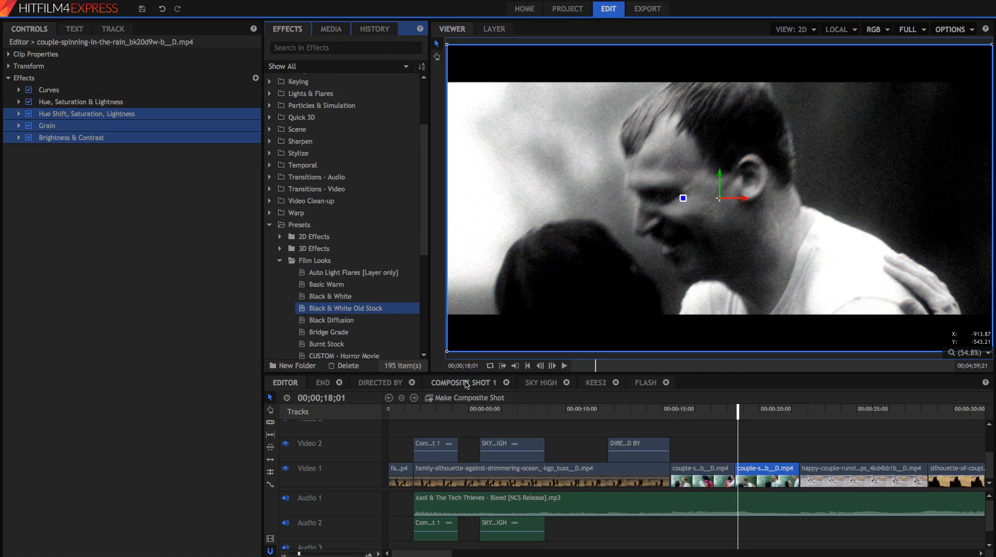
- Compare the family-silhouette clip at 00;00;04;00 with and without Hue Colorize, and expand that effect's settings
click(465, 411)
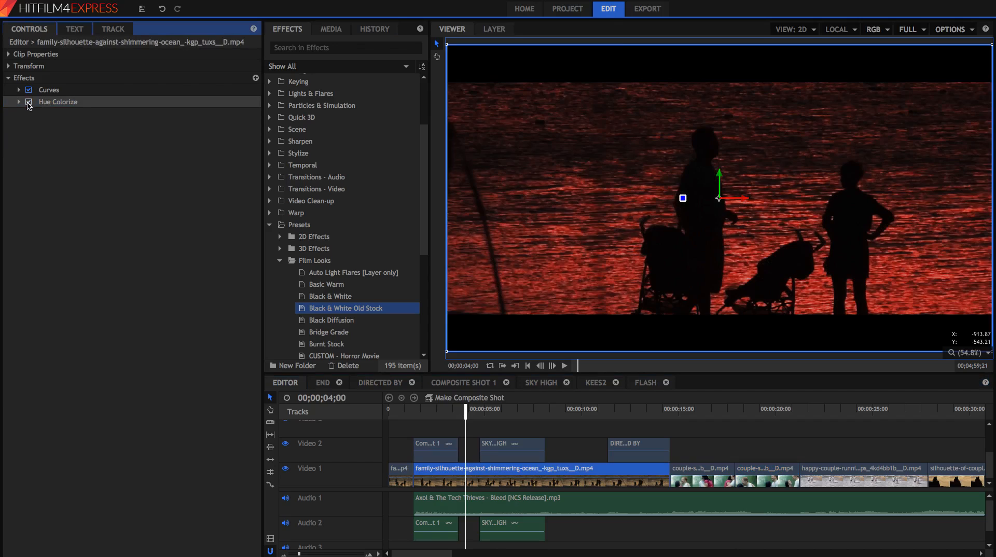
click(28, 102)
click(29, 102)
click(18, 102)
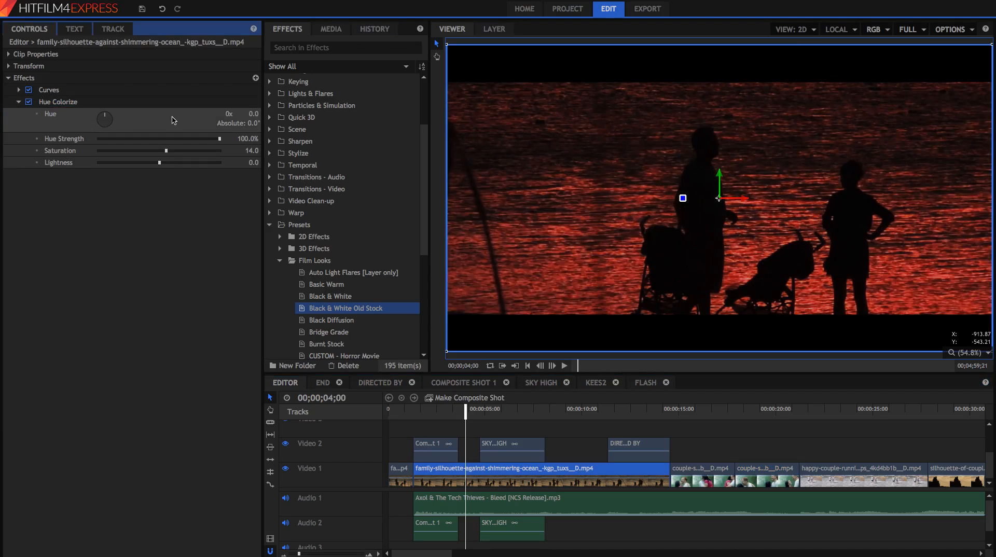
- Try out different Hue, Hue Strength and Saturation values in the Hue Colorize effect and revert them
drag(104, 115, 104, 133)
key(ctrl+z)
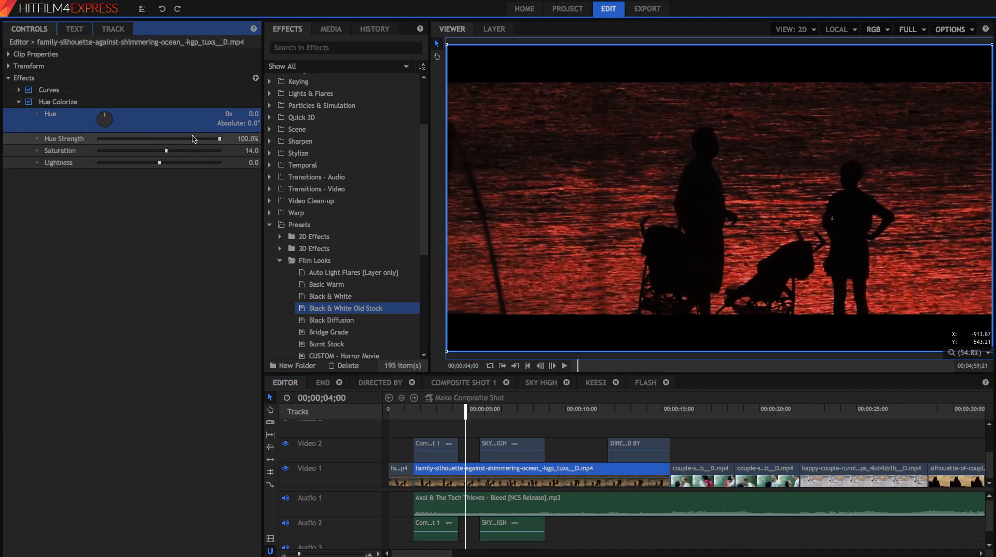
drag(220, 139, 373, 140)
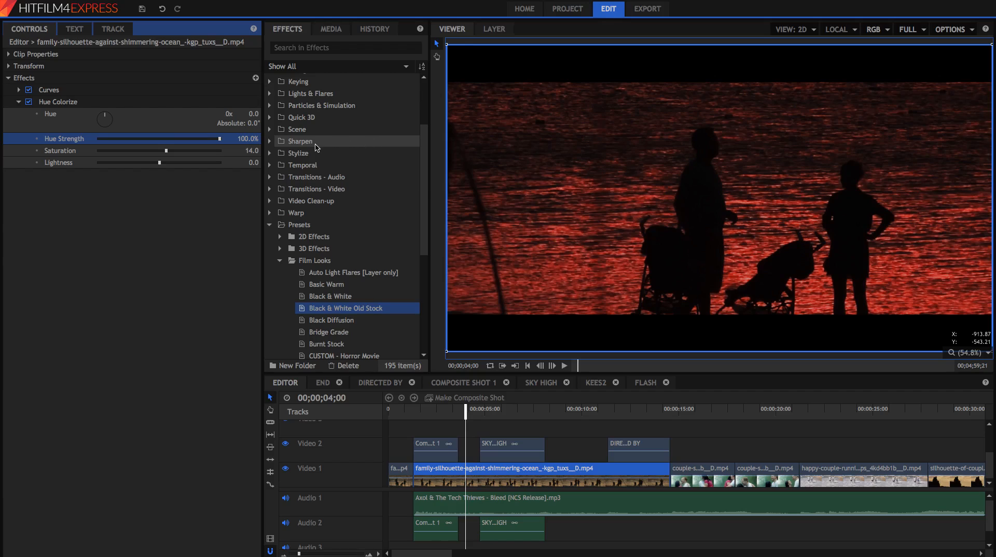
drag(168, 151, 273, 159)
key(ctrl+z)
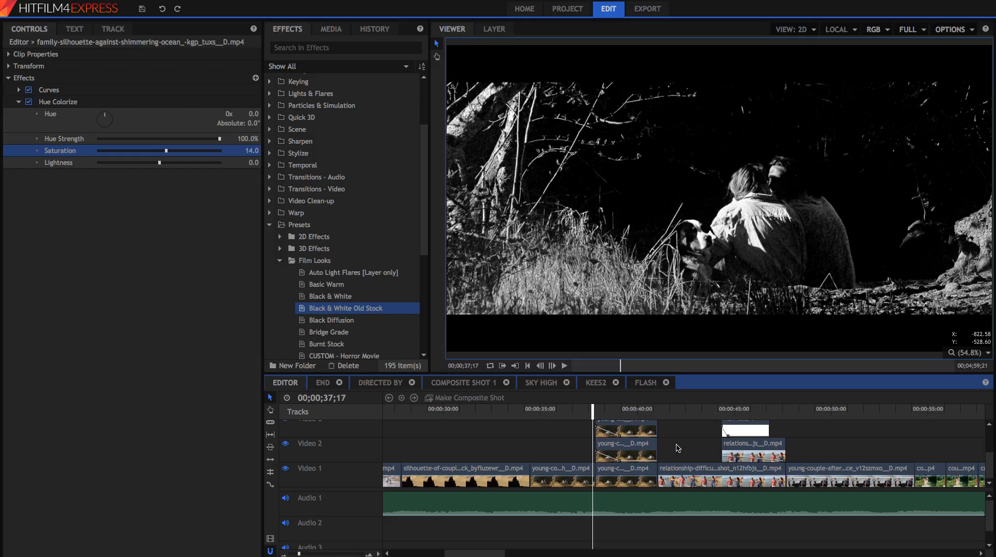
- Delete the two young-couple riverbank clips stacked above Video 1 and play back the remaining shot
drag(679, 447, 644, 430)
key(Delete)
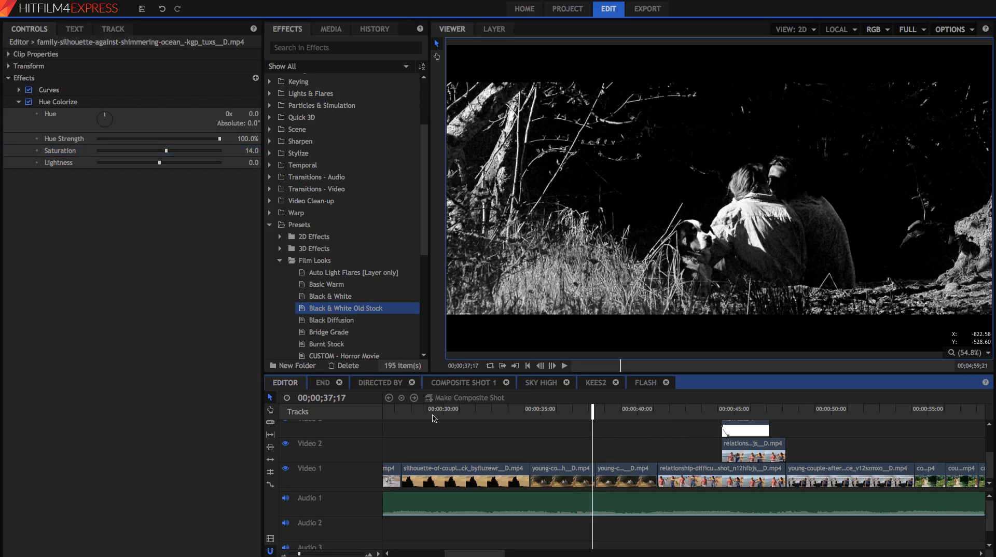
click(270, 421)
click(271, 398)
key(space)
key(space)
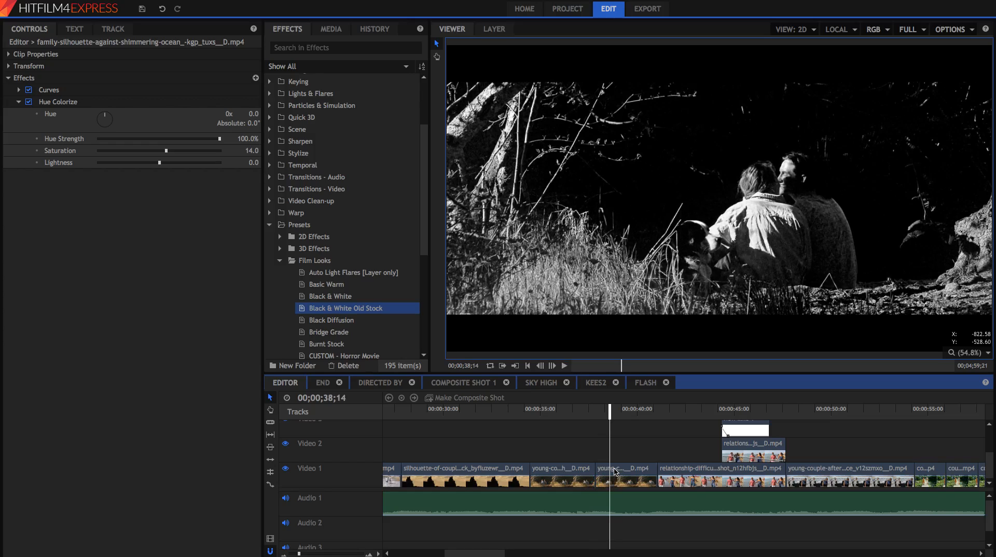
- Duplicate the second young-couple riverbank clip onto Video 2 and trim the copy to its first frame, cutting at 00;00;37;21
drag(614, 472, 618, 450)
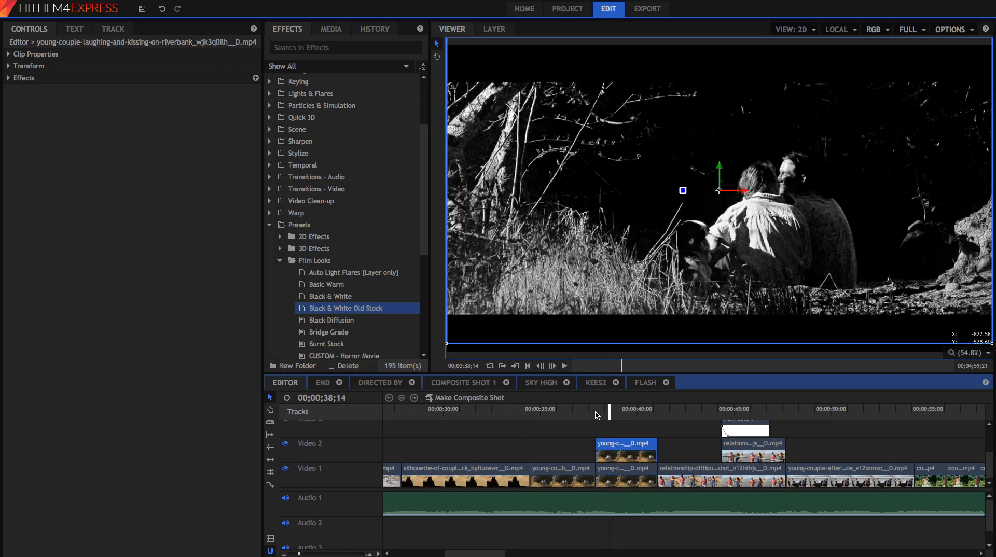
click(596, 412)
drag(299, 553, 362, 554)
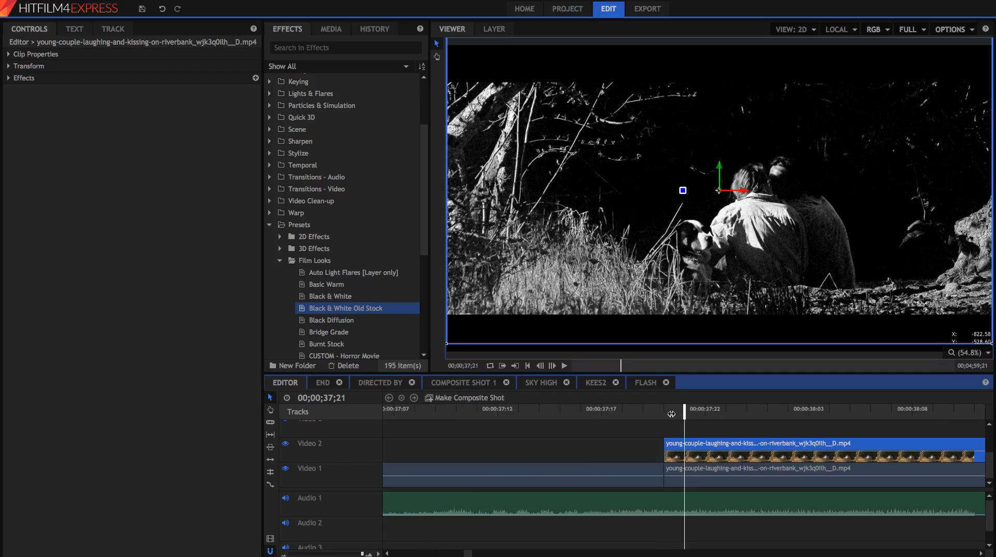
drag(671, 414, 684, 415)
click(270, 423)
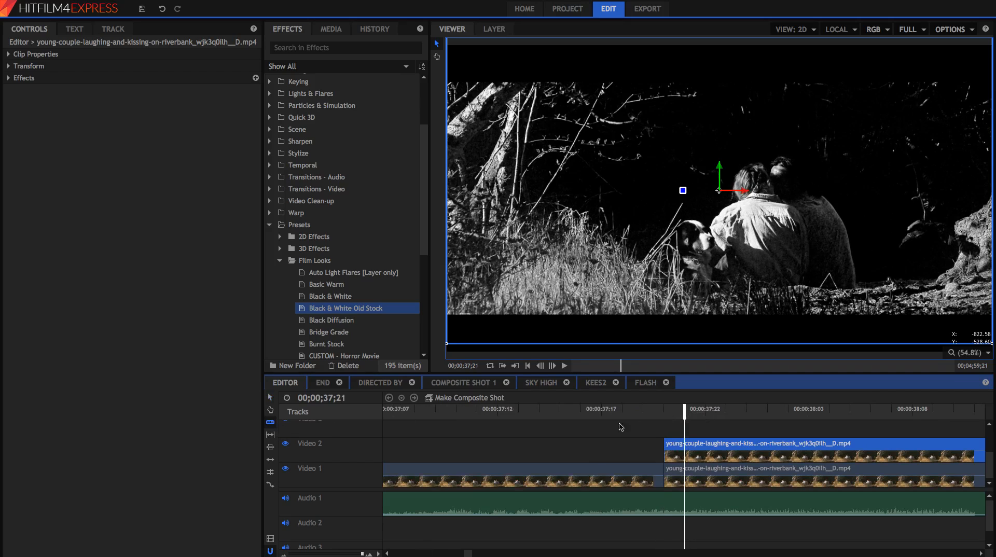
click(688, 446)
key(v)
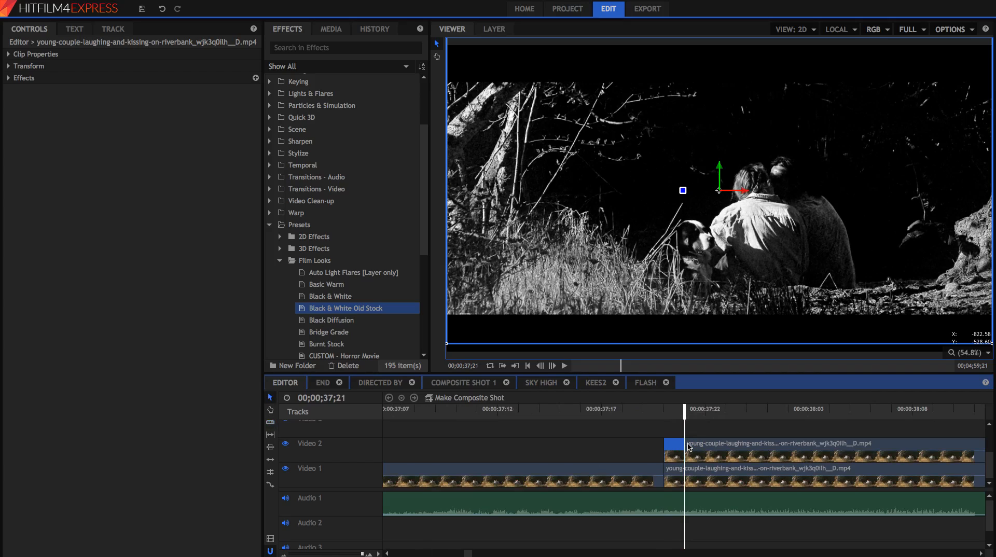
click(699, 451)
key(Delete)
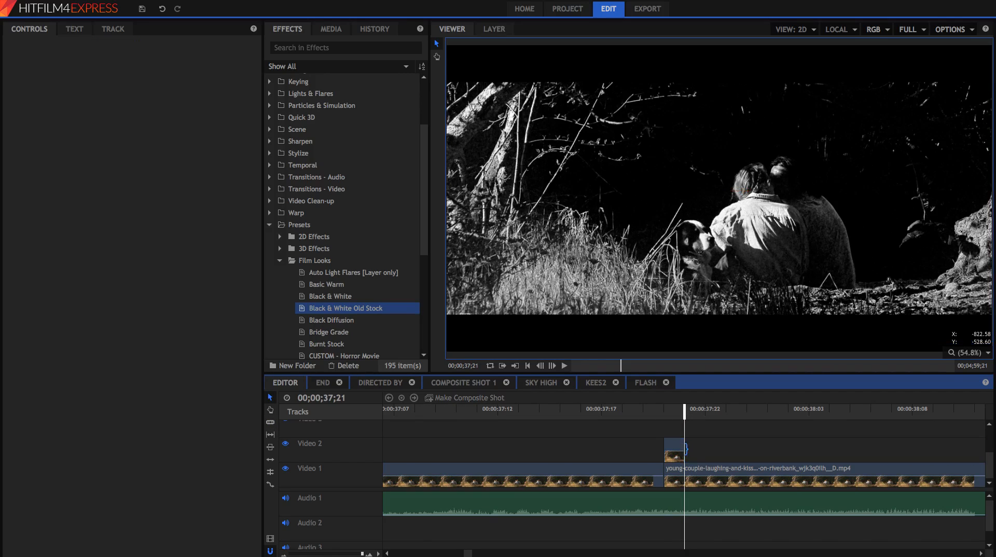
- Rate-stretch the one-frame clip on Video 2 to the end of the riverbank clip below and check the freeze at 00;00;40;06
click(672, 445)
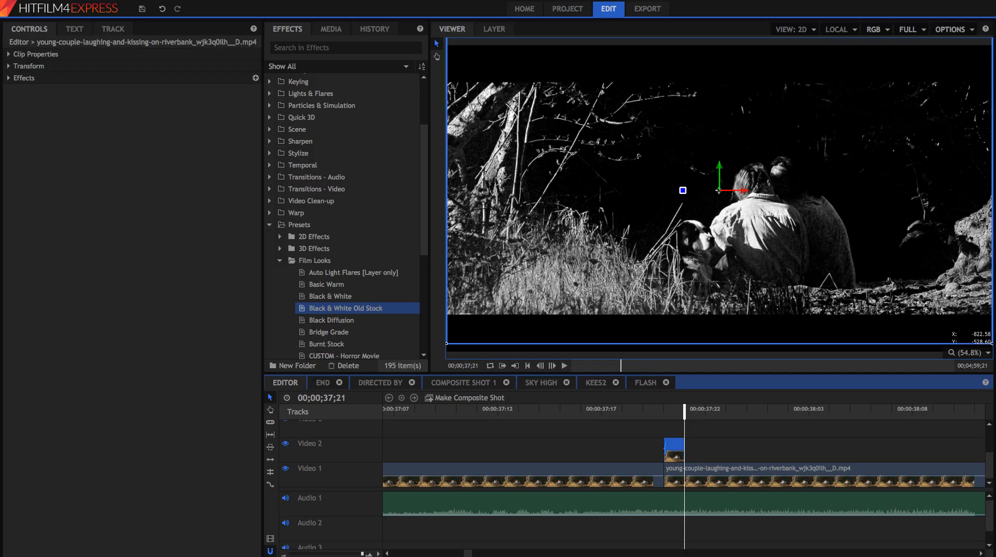
drag(351, 554, 310, 554)
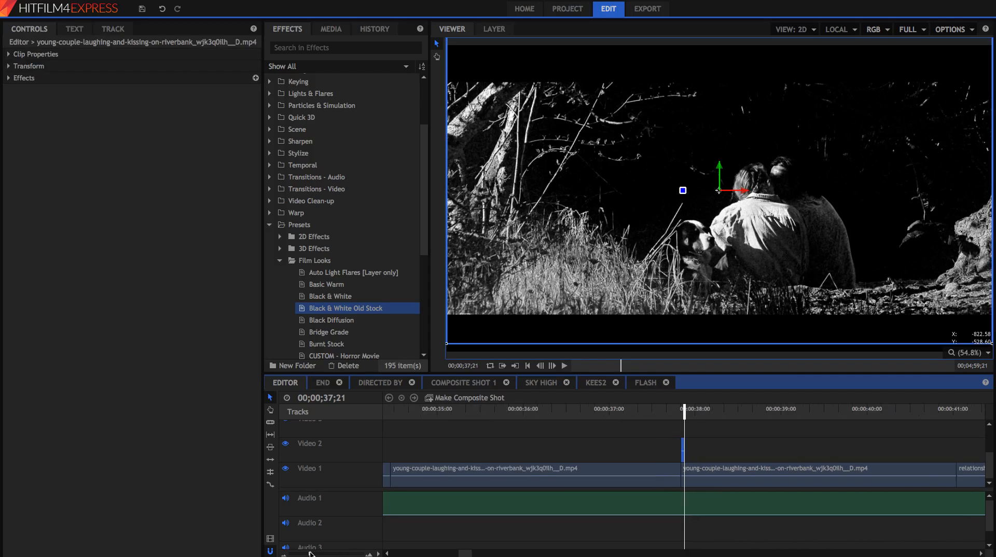
click(270, 486)
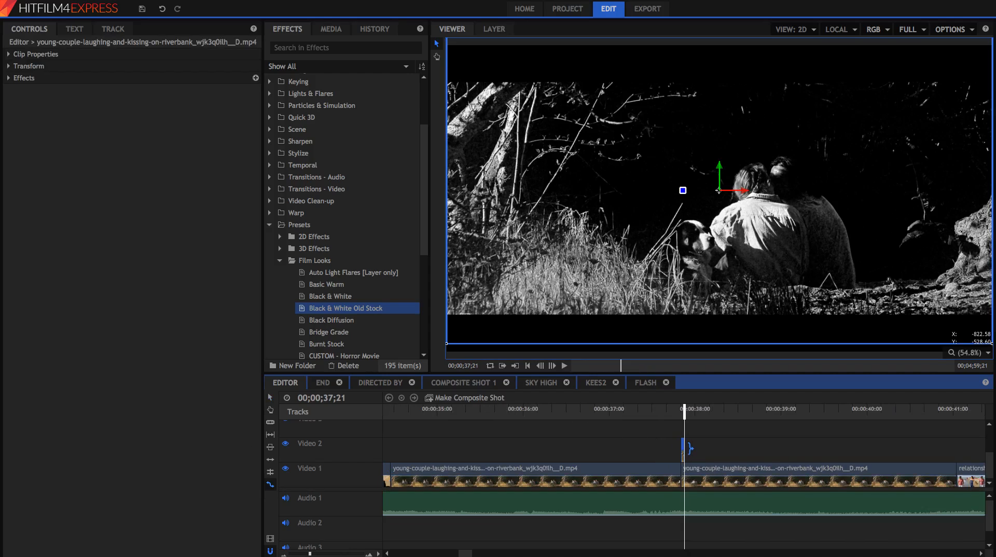
drag(691, 448, 957, 450)
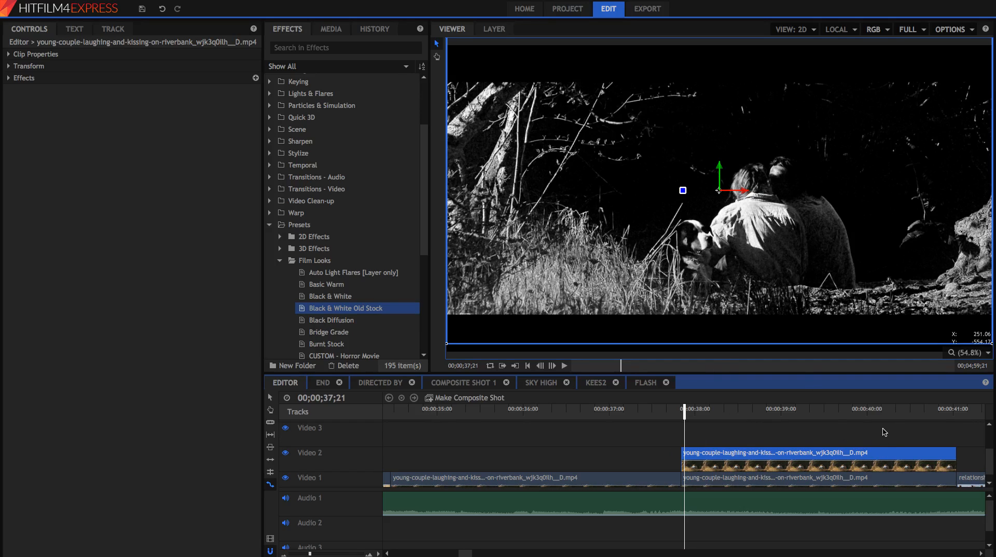
click(888, 407)
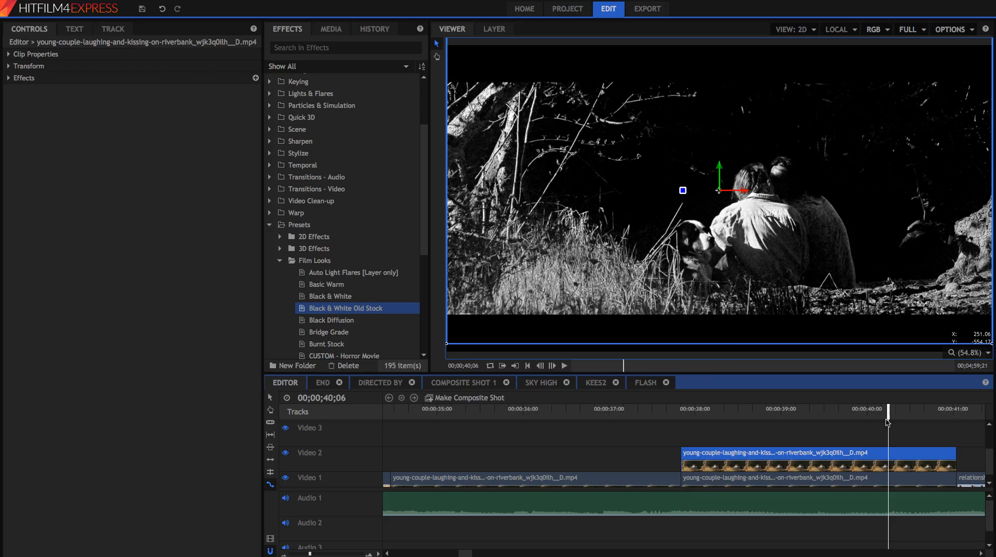
click(688, 410)
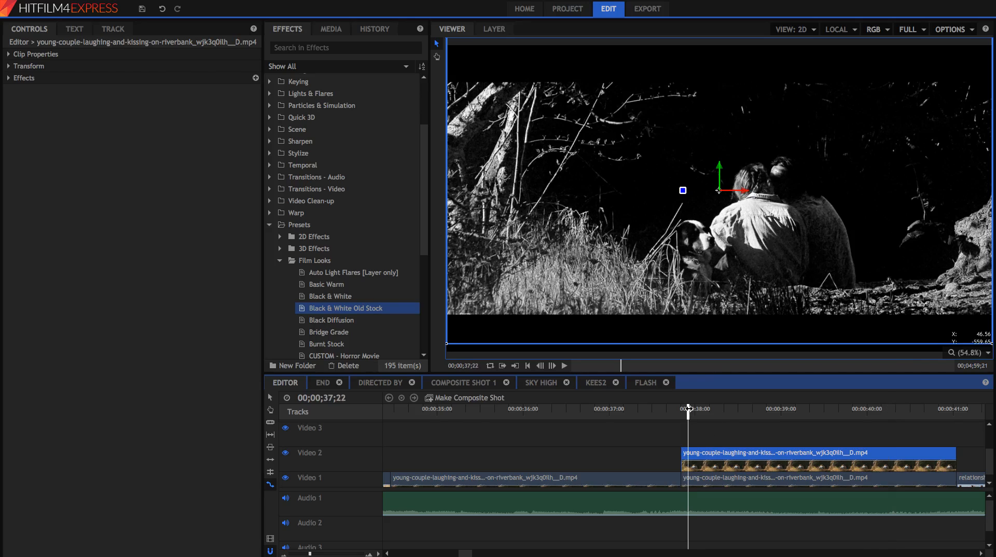
- Trim the stretched Video 2 clip to a short piece at its start and rate-stretch it again to the end of the clip below
click(698, 451)
key(v)
click(722, 455)
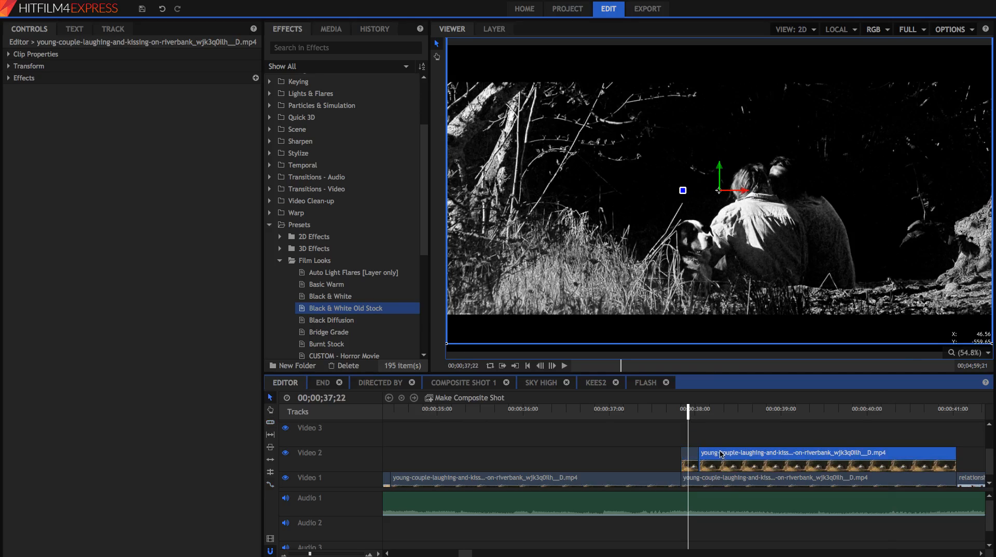
key(Delete)
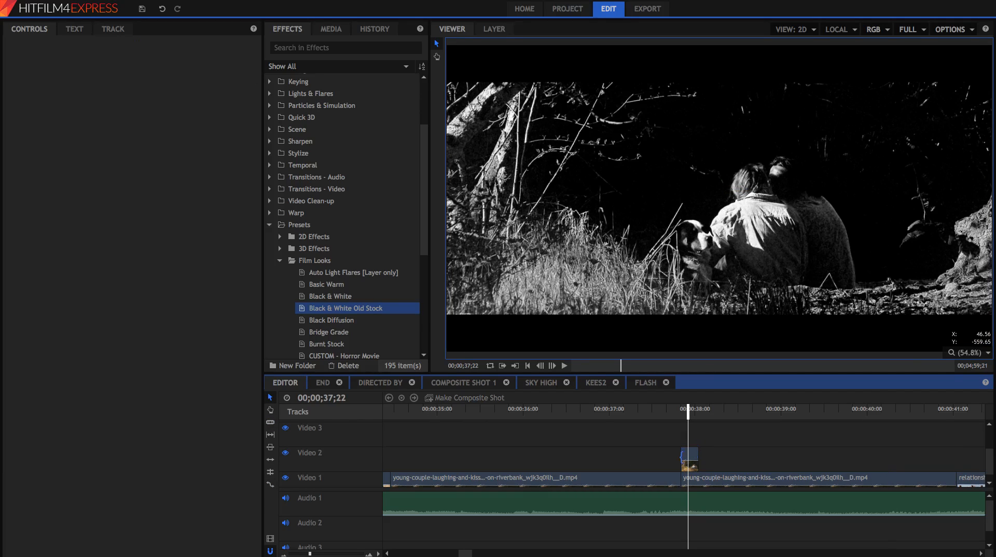
click(270, 484)
drag(702, 452, 955, 454)
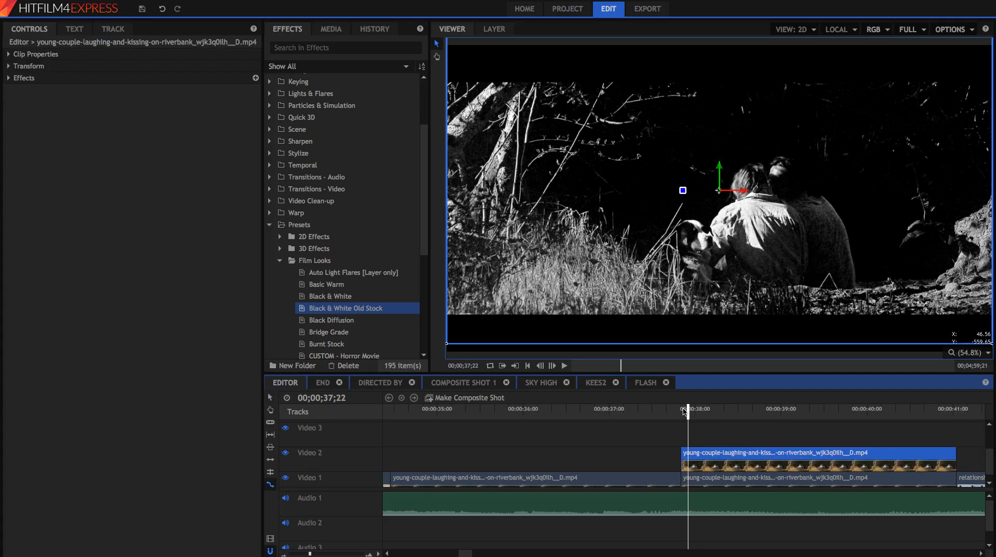
- Keyframe the frozen Video 2 clip's opacity from 100% at 00;00;37;20 down to fully transparent at 00;00;38;10
drag(684, 411, 681, 409)
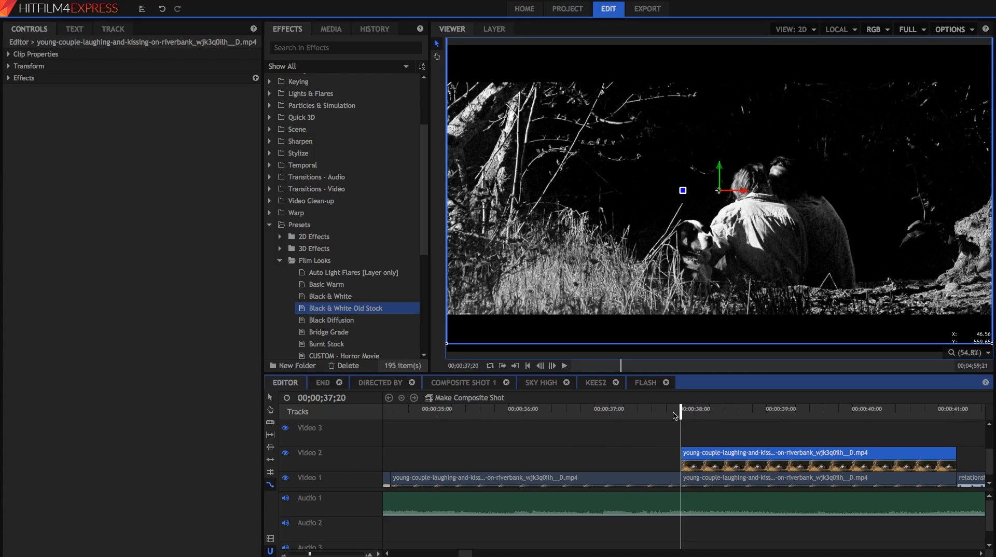
click(9, 65)
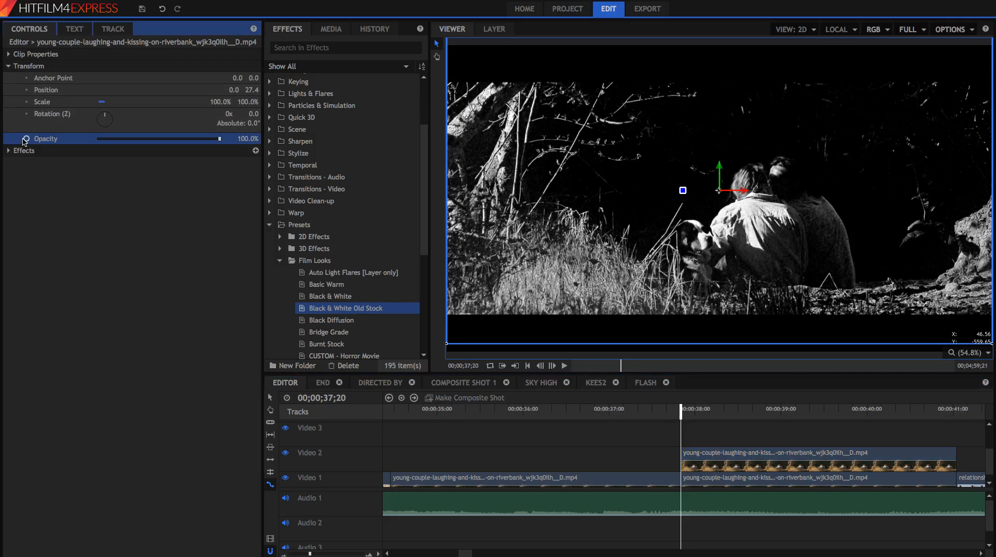
click(25, 139)
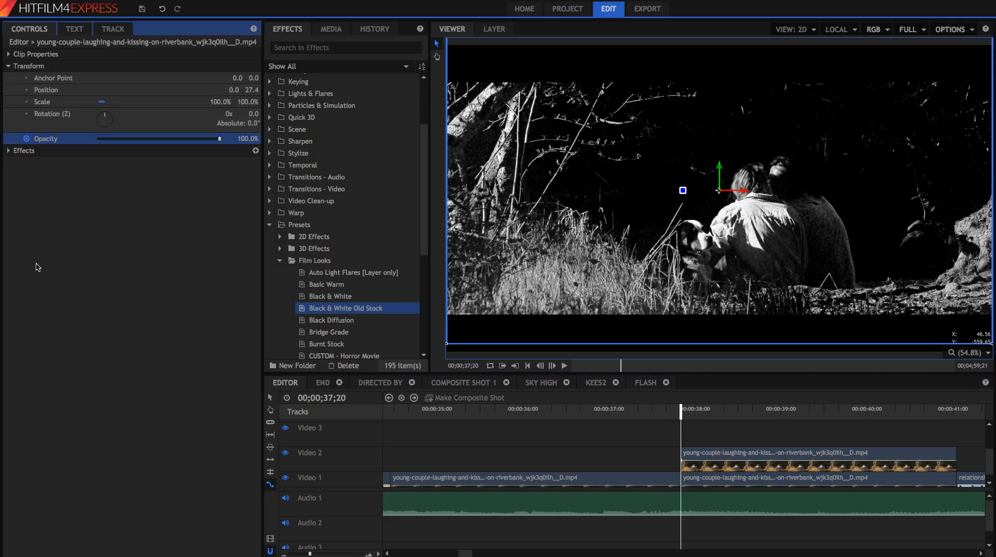
key(space)
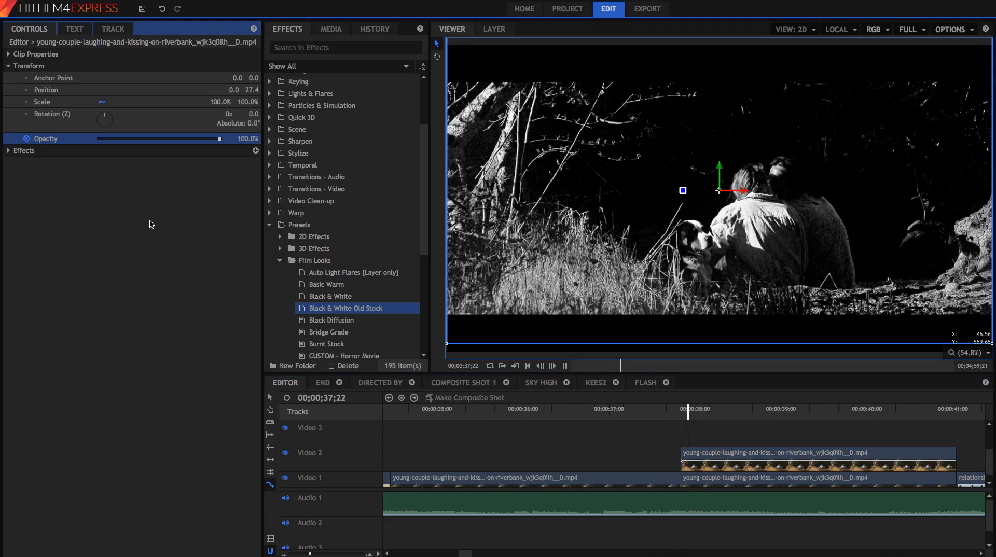
key(space)
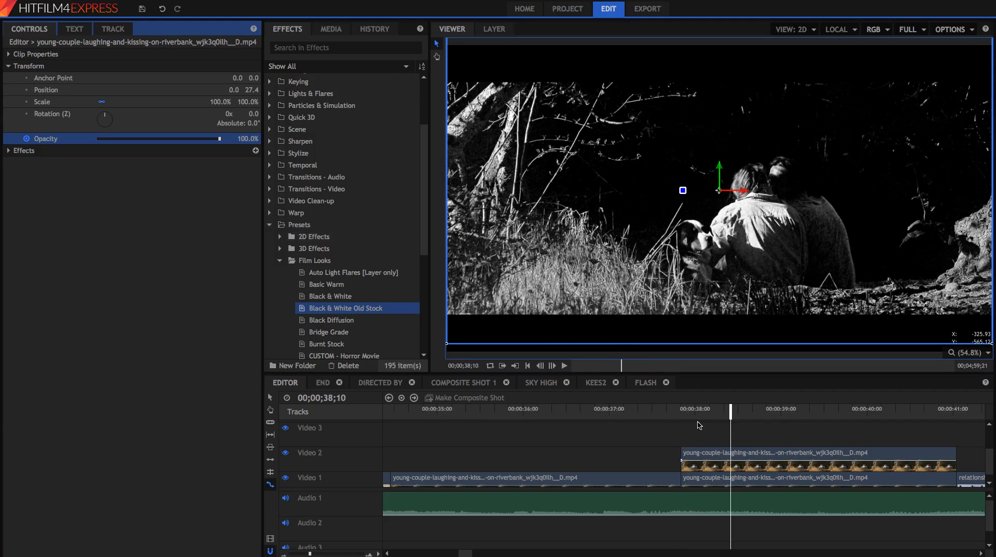
drag(163, 146, 6, 159)
click(677, 414)
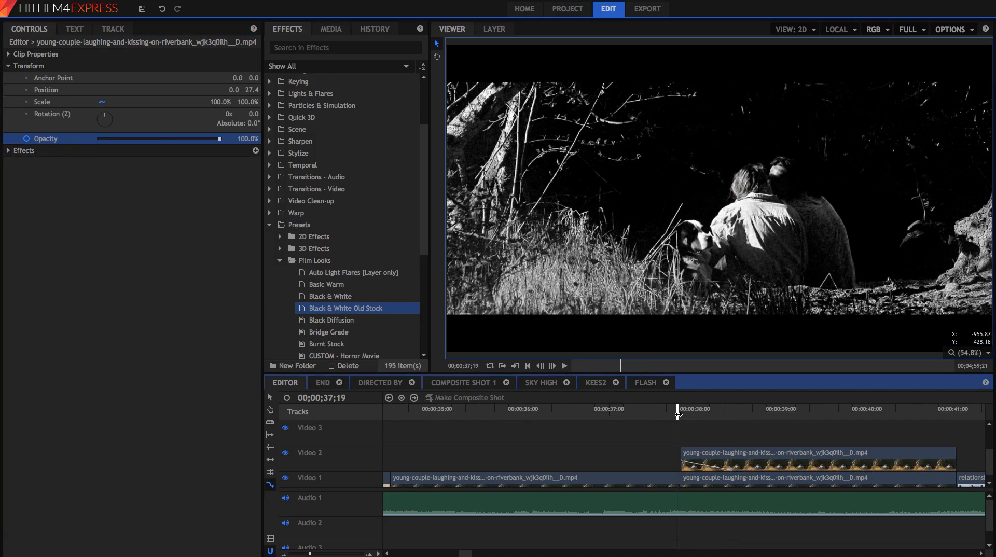
- Step frame by frame from 00;00;37;19 to 00;00;38;17 to check the frozen riverbank clip fading over the moving one
key(Right)
key(Right)
key(Right)
key(Right)
key(Right)
key(Right)
key(Right)
key(Right)
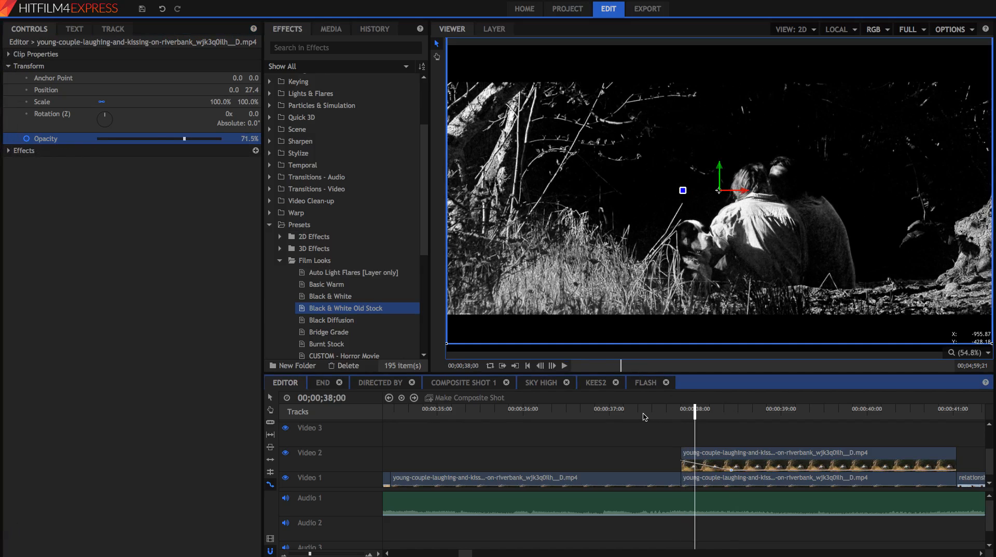
key(Right)
key(Right)
key(Right)
key(Right)
key(Right)
key(Right)
key(Right)
key(Right)
key(Right)
key(Right)
key(Right)
key(Right)
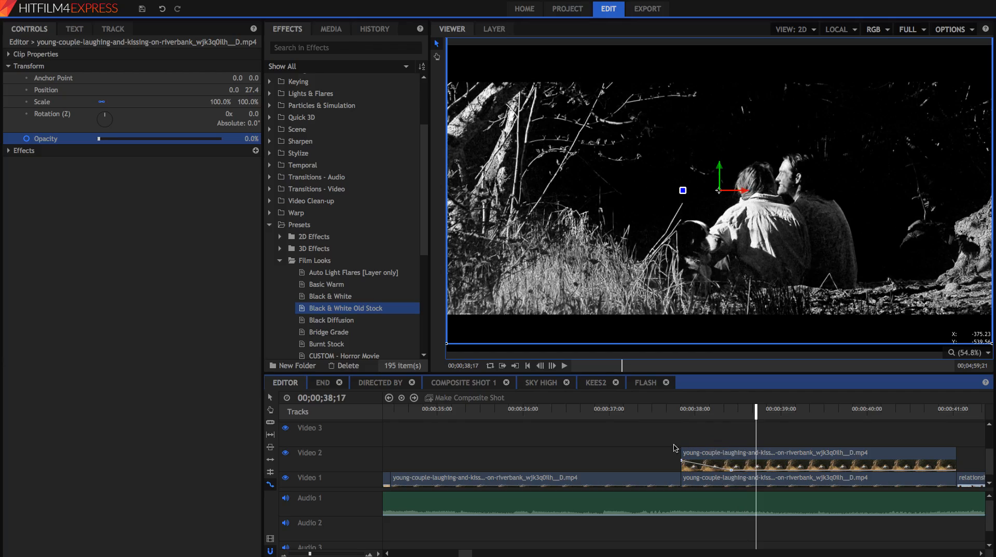
- Duplicate the fading freeze-frame clip from Video 2 onto Video 3 and set the copy's blend mode to Screen
click(268, 399)
drag(707, 451, 708, 433)
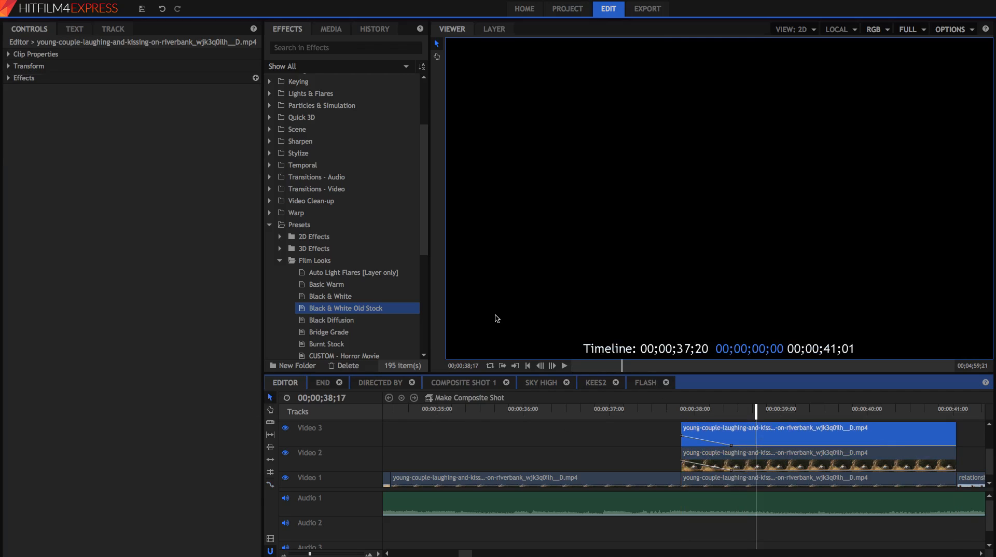
click(9, 56)
click(9, 55)
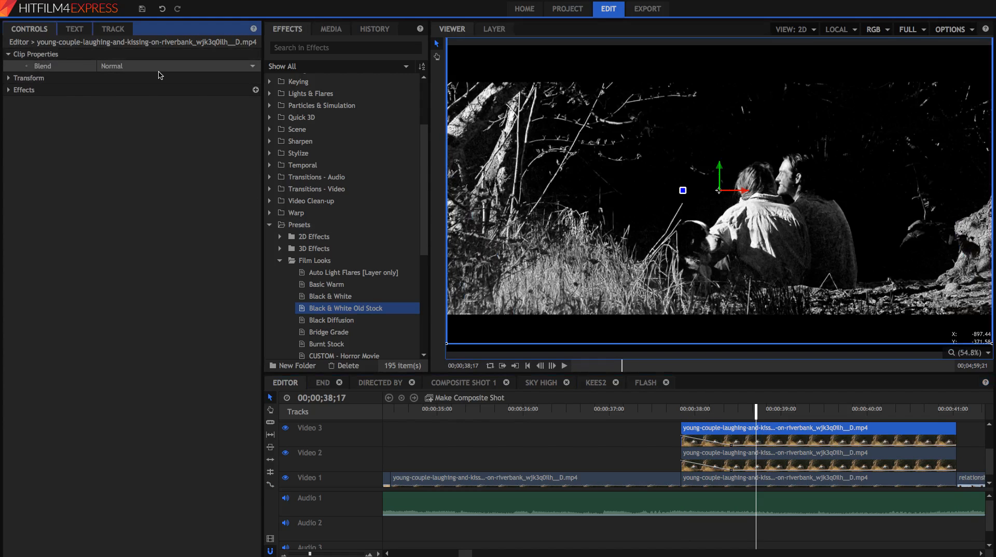
click(156, 67)
click(122, 244)
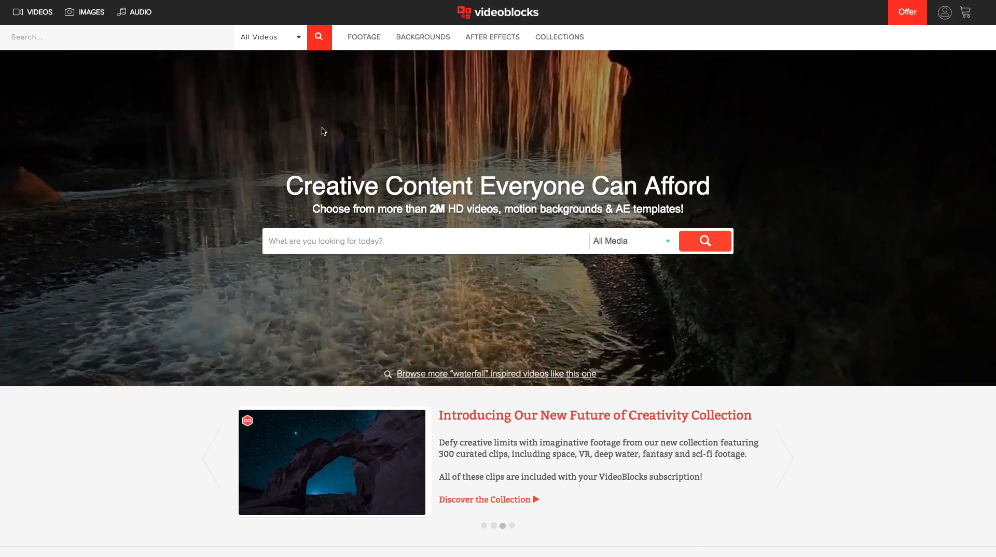
- Switch to the Videoblocks website and browse the Food and Beverage stock footage
mouse_move(380, 37)
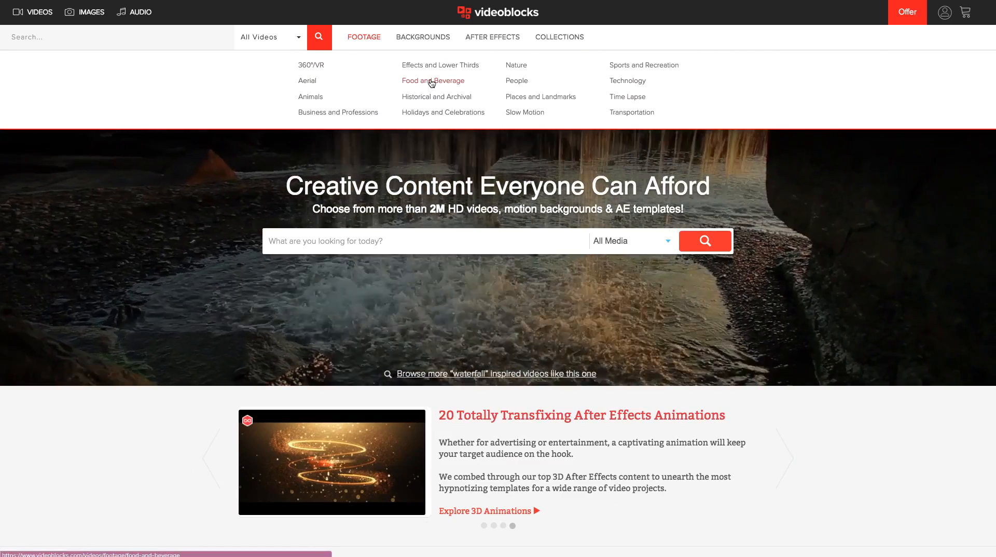
click(433, 81)
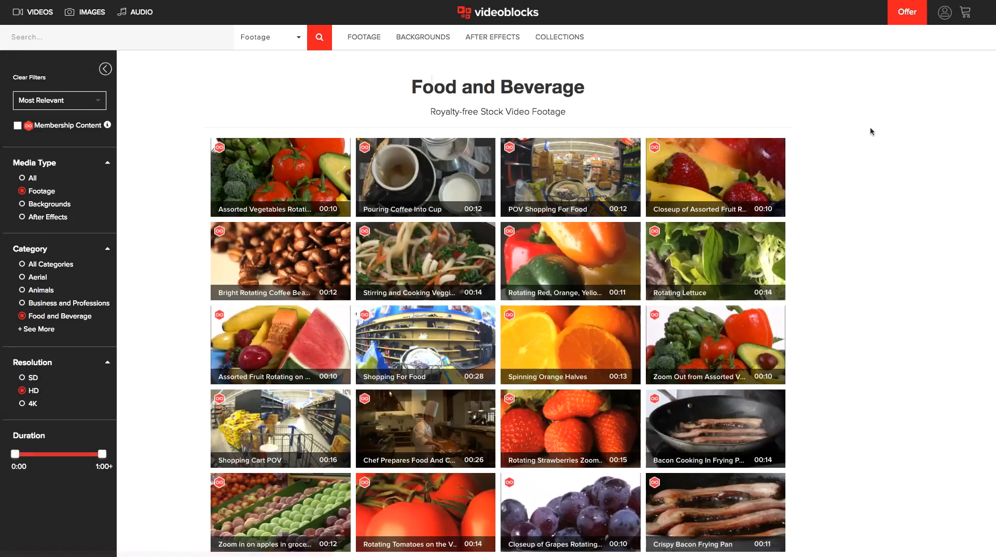
scroll(871, 127, down, 2)
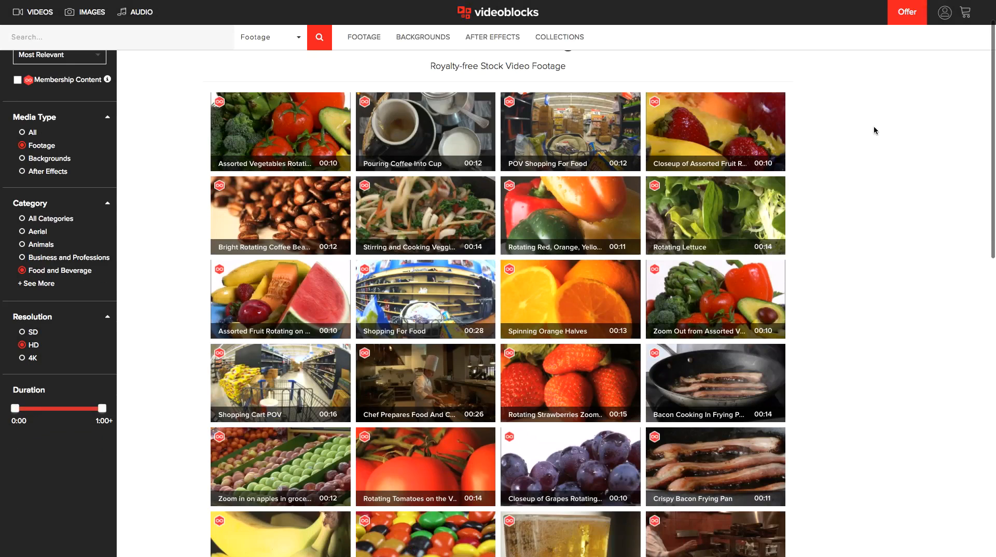
scroll(875, 130, down, 3)
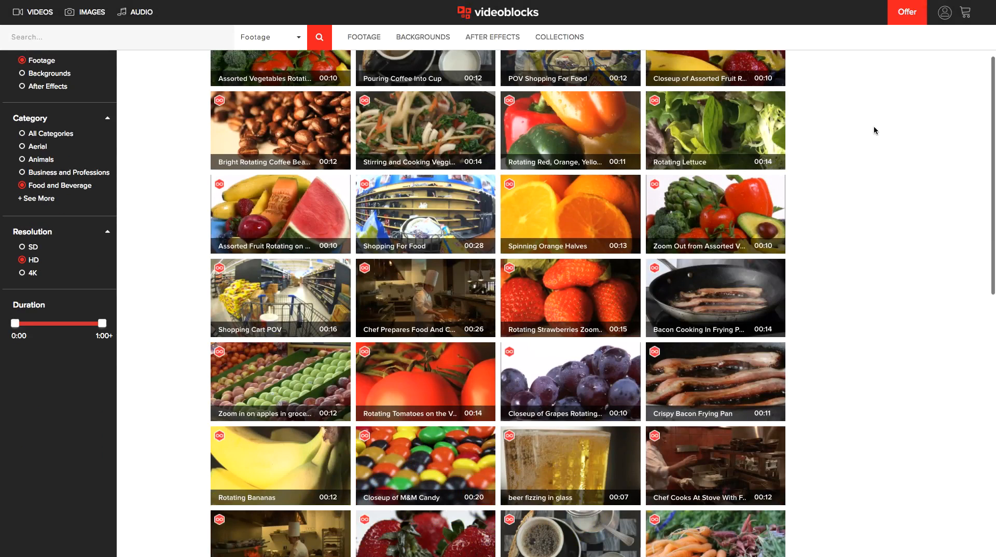
scroll(875, 130, down, 1)
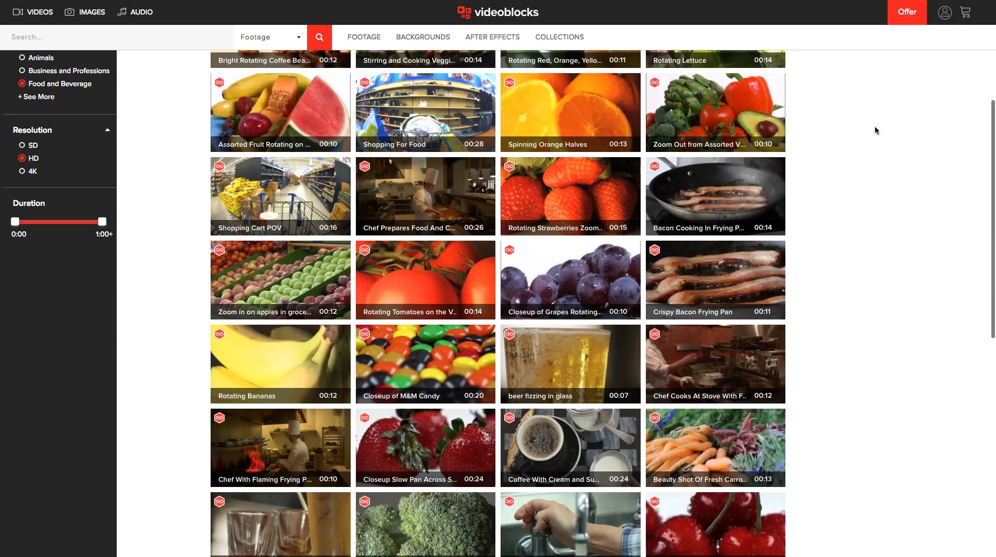
scroll(875, 130, up, 5)
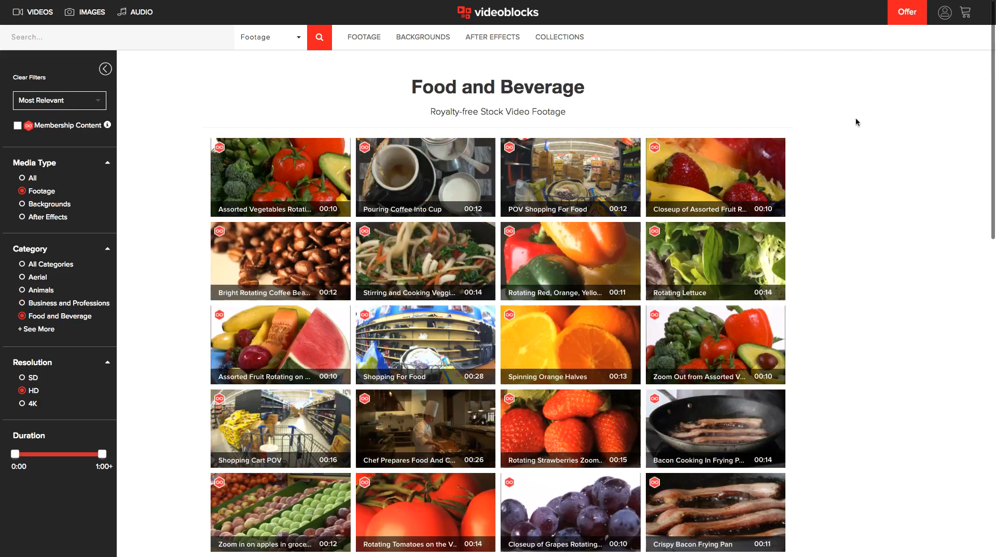
- Open the People footage category and look through its stock clips
mouse_move(433, 49)
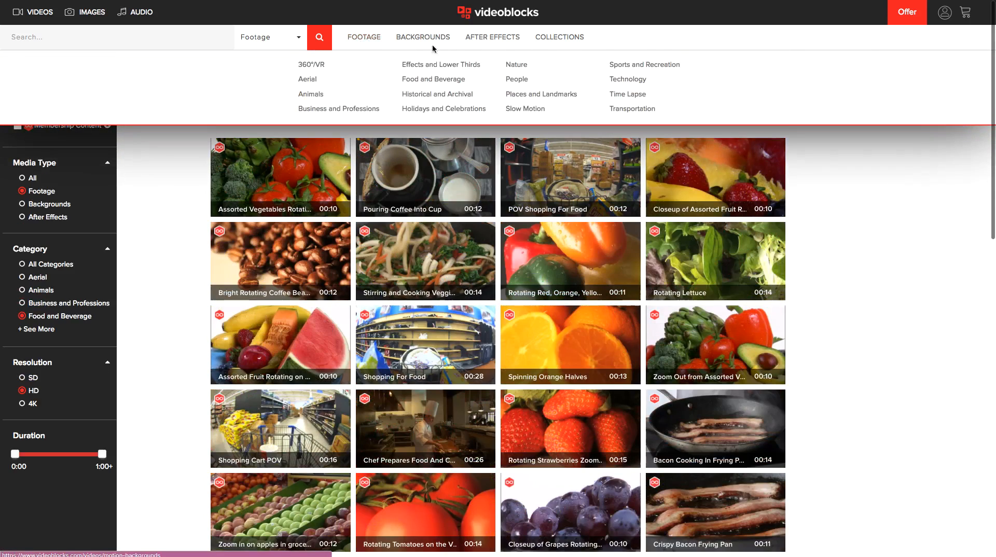
click(518, 81)
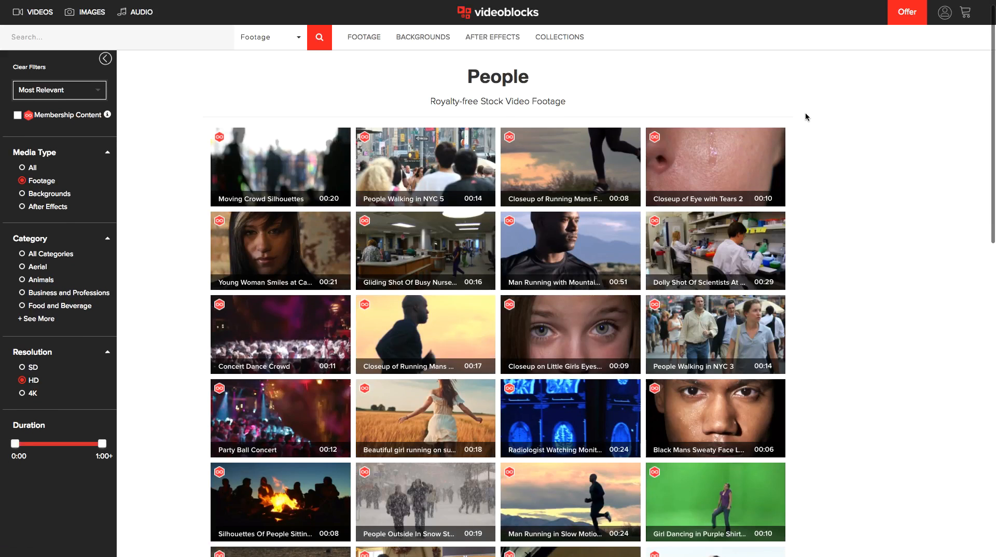
scroll(804, 112, down, 1)
scroll(806, 112, down, 2)
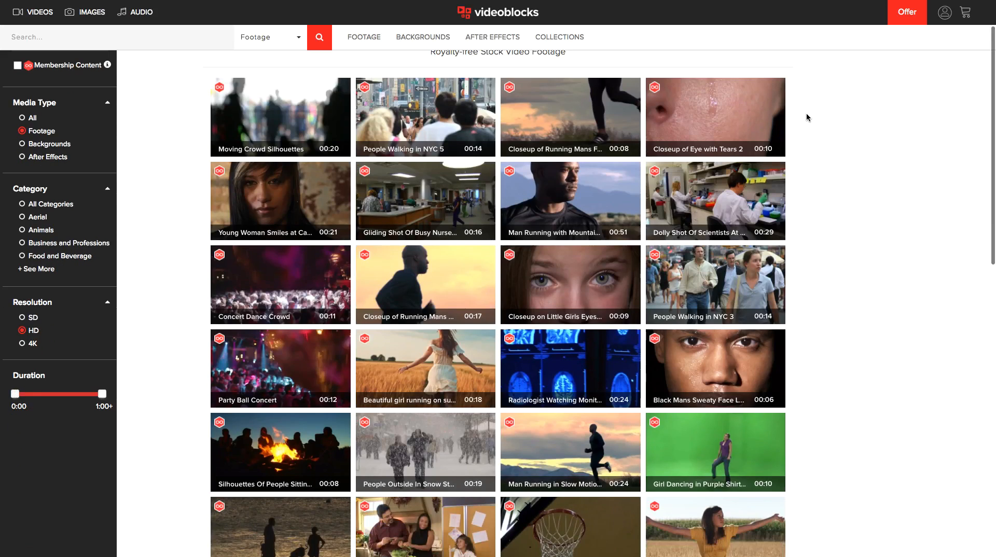
scroll(806, 113, down, 5)
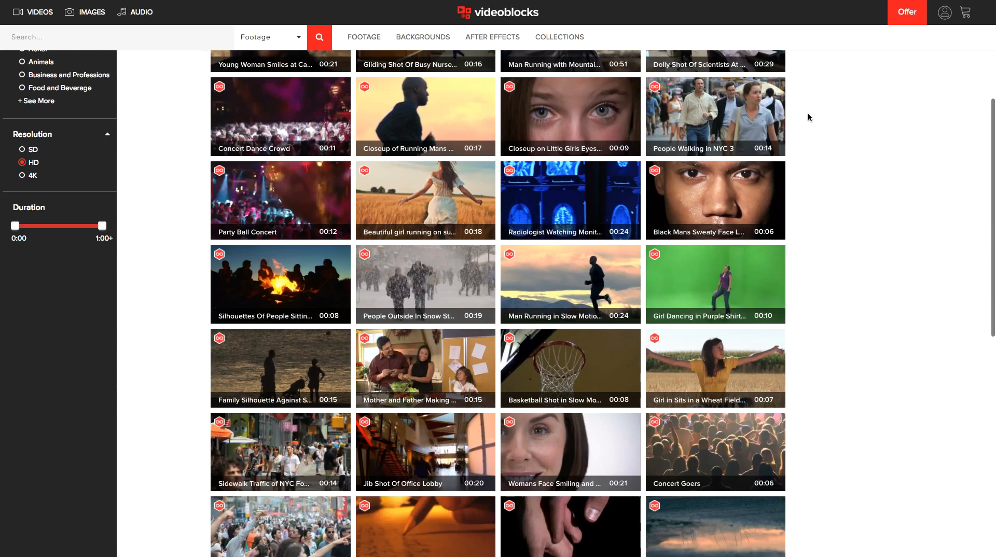
scroll(807, 117, down, 5)
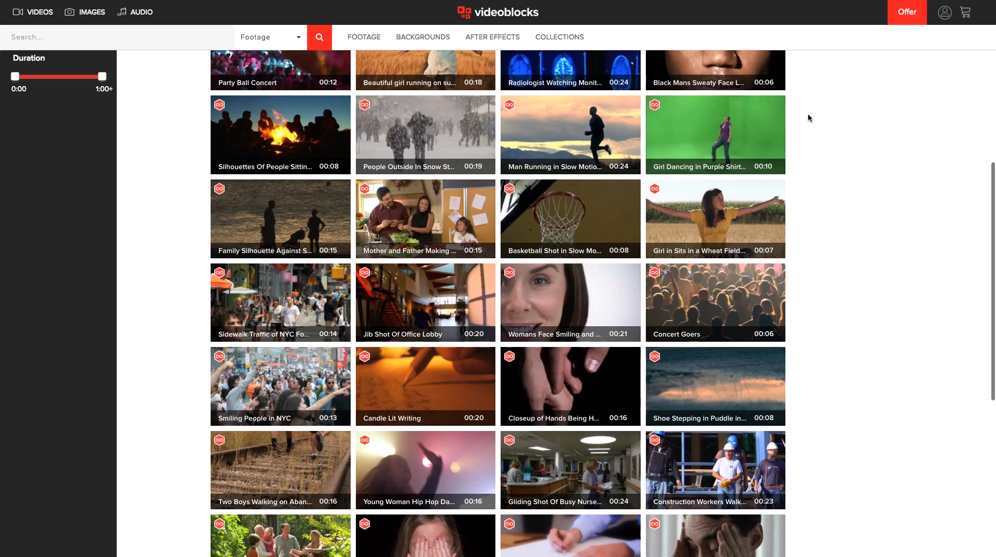
scroll(808, 118, down, 2)
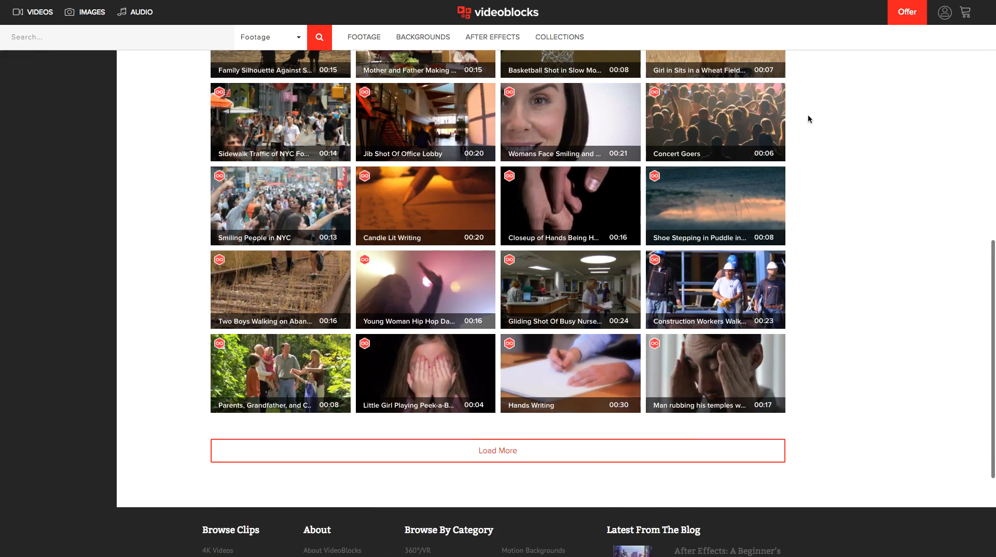
scroll(804, 114, up, 13)
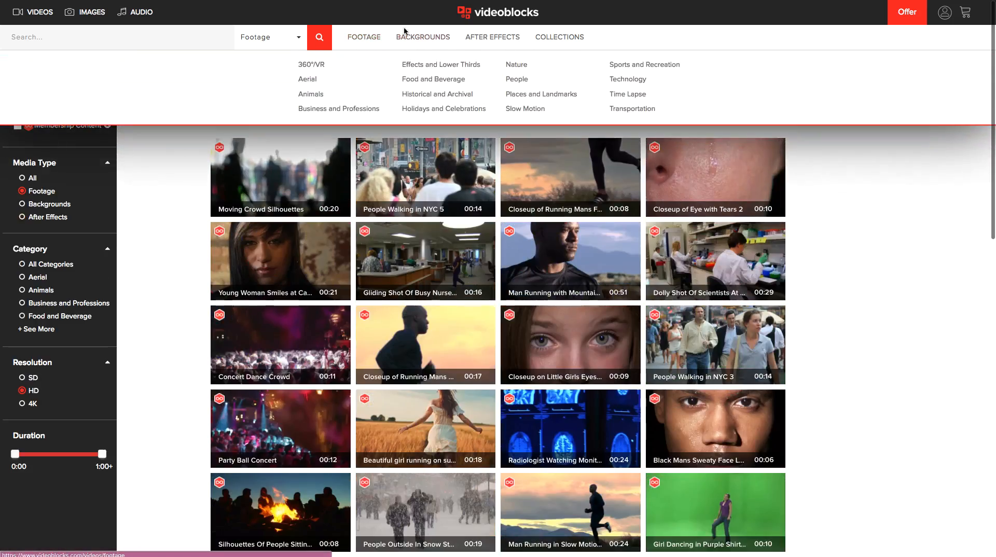
- Open the Abstract category of motion backgrounds and look through its clips
mouse_move(415, 39)
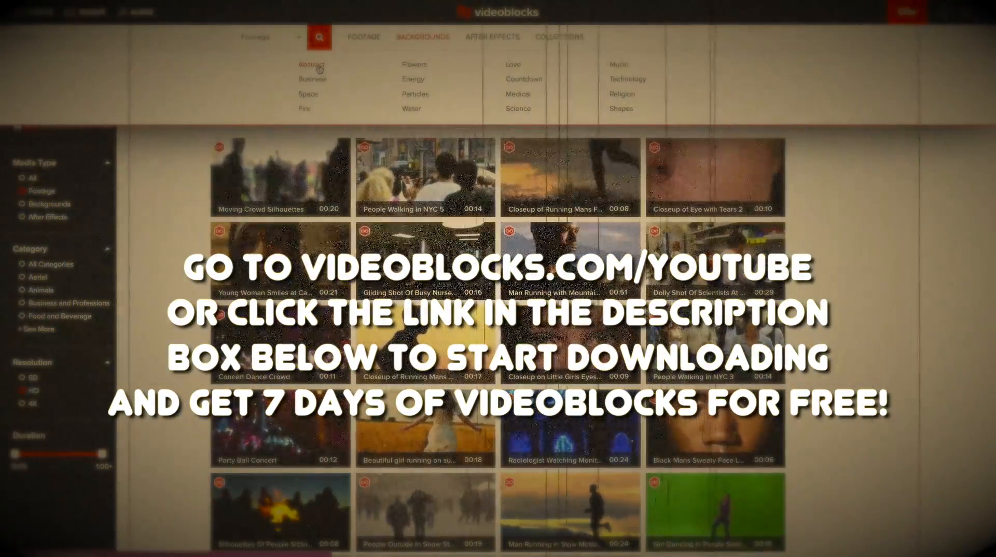
click(312, 65)
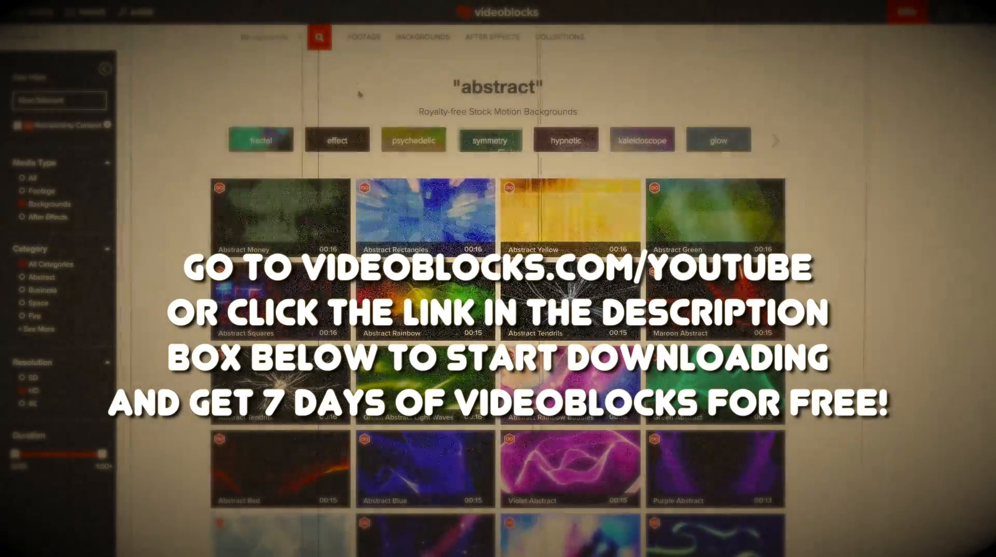
scroll(831, 202, down, 6)
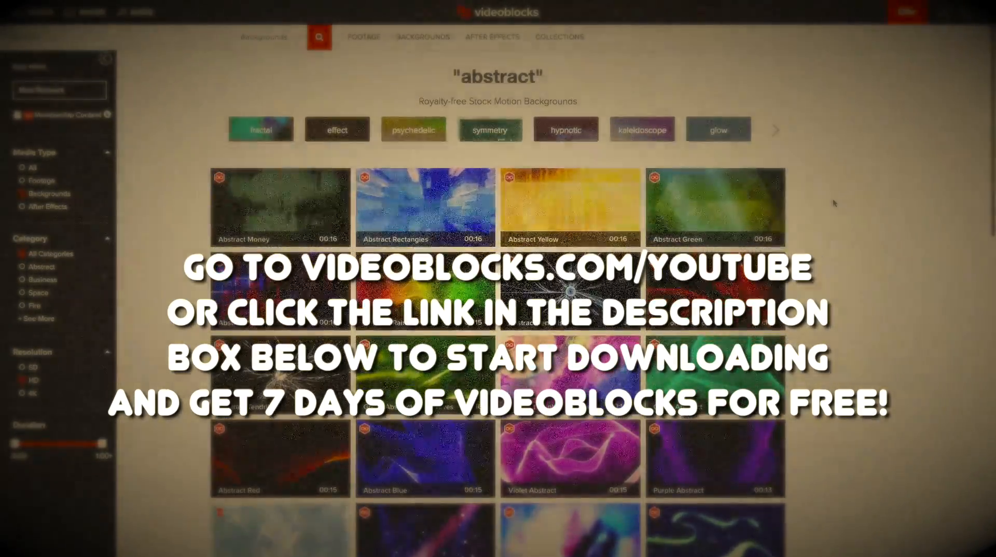
scroll(838, 202, down, 3)
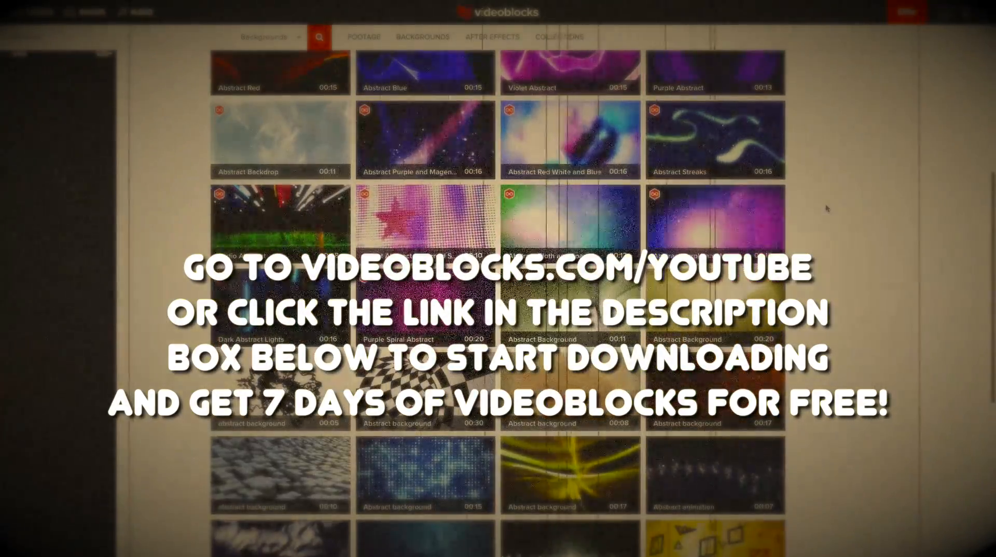
scroll(824, 209, down, 2)
scroll(825, 210, down, 1)
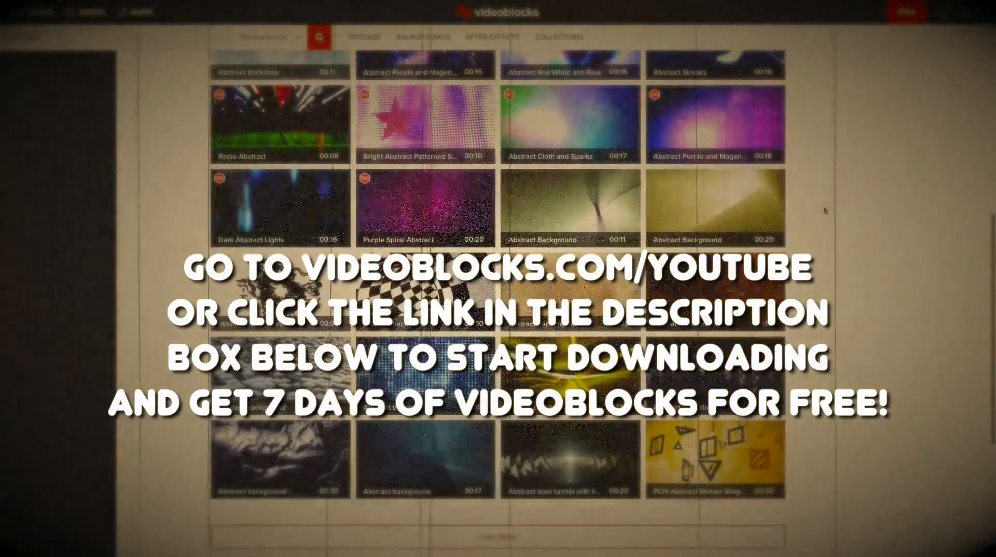
scroll(823, 213, up, 10)
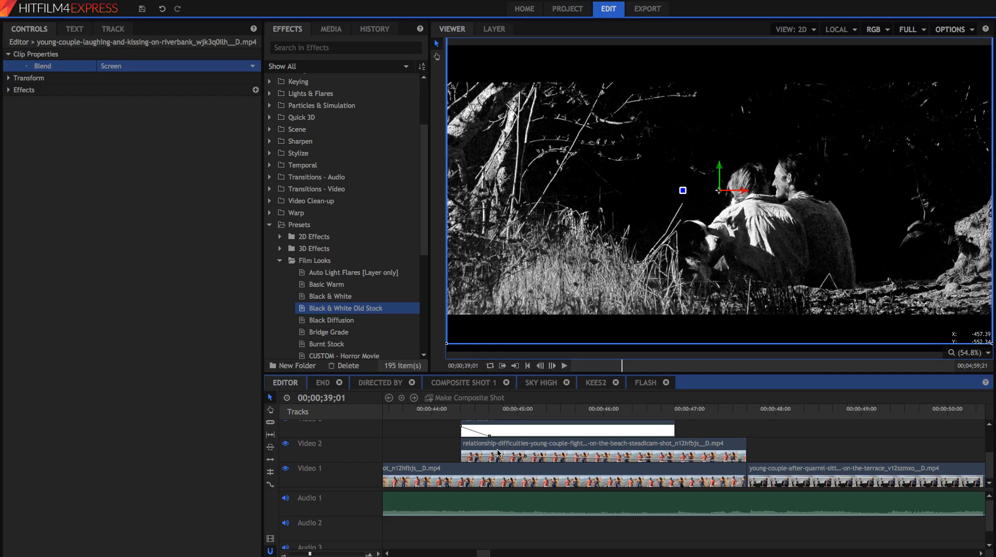
- Switch back to HitFilm, go to 00;00;44;08 and delete the beach clip copy on Video 2 with the white plane above it
key(Down)
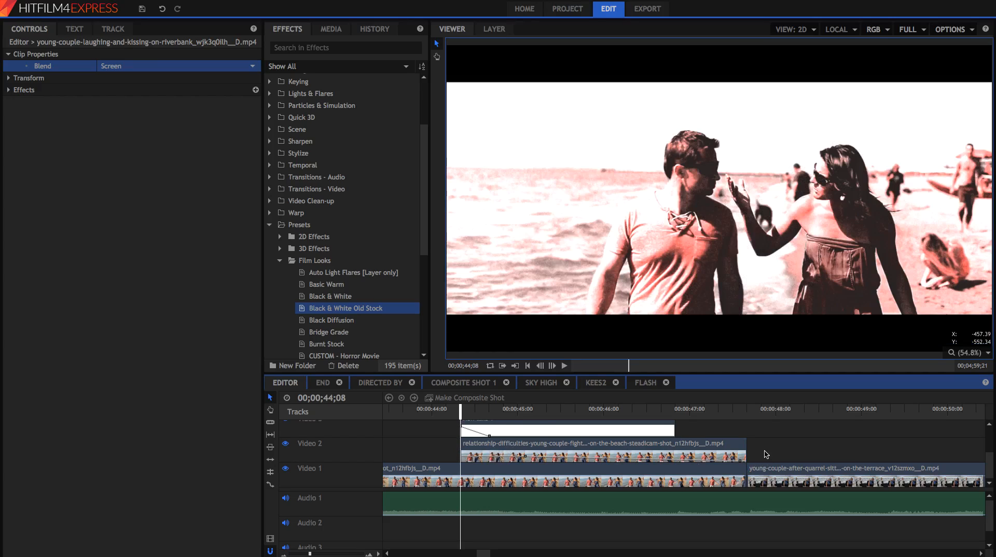
click(739, 445)
key(Delete)
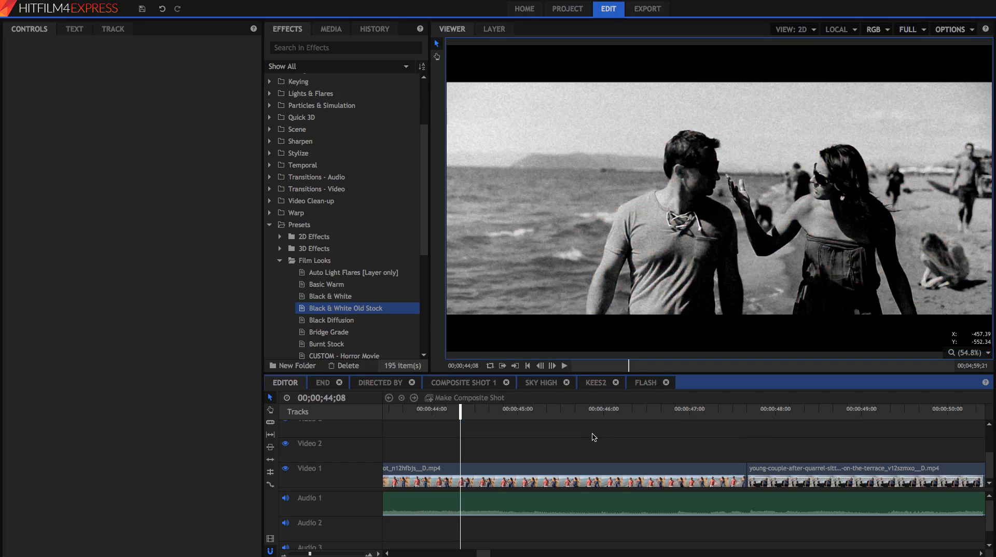
- Slice the beach couple clip on Video 1 at 00;00;44;08 and duplicate its second part onto Video 2
click(270, 422)
click(457, 472)
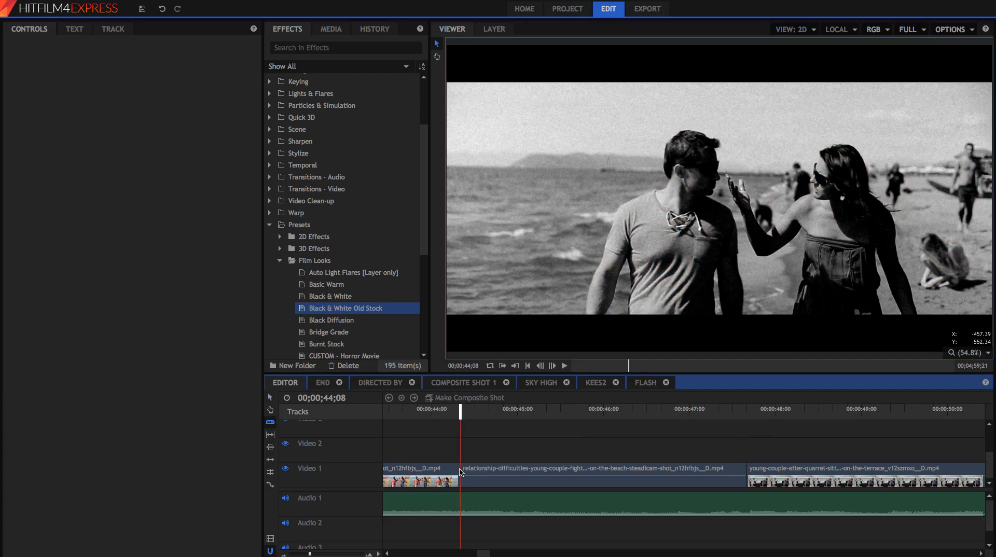
click(270, 397)
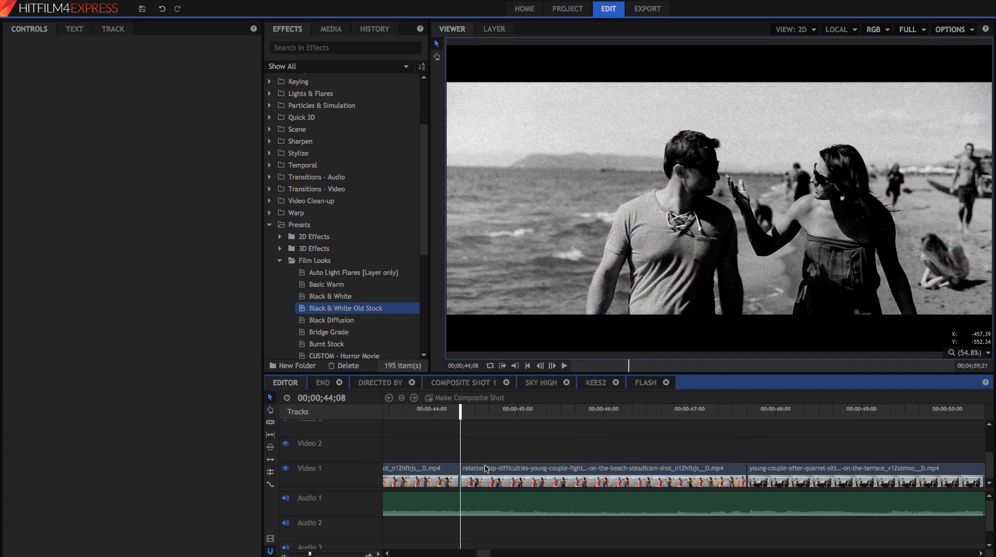
drag(487, 468, 487, 444)
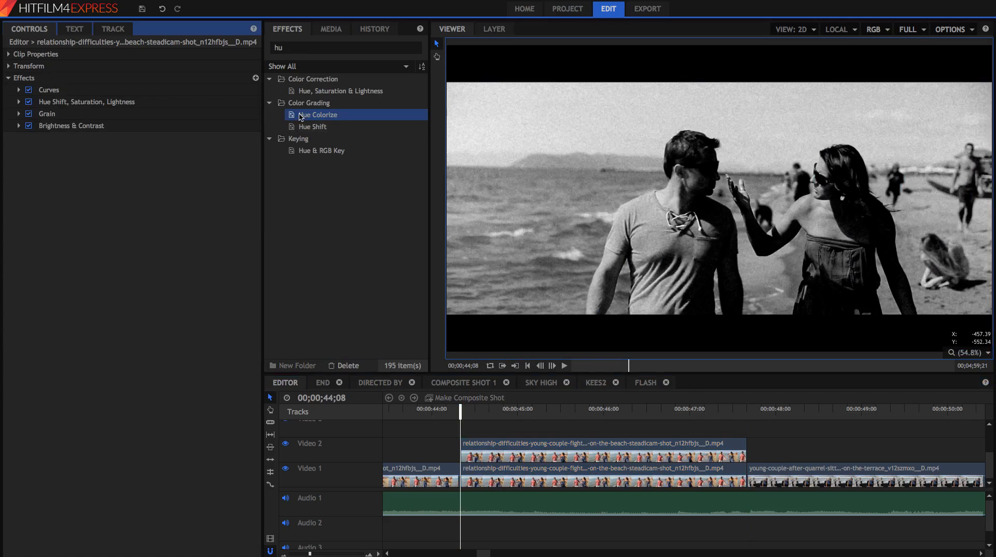
- Add the Hue Colorize effect to the beach clip copy on Video 2 and set its saturation to 42.0
drag(300, 115, 92, 140)
click(19, 137)
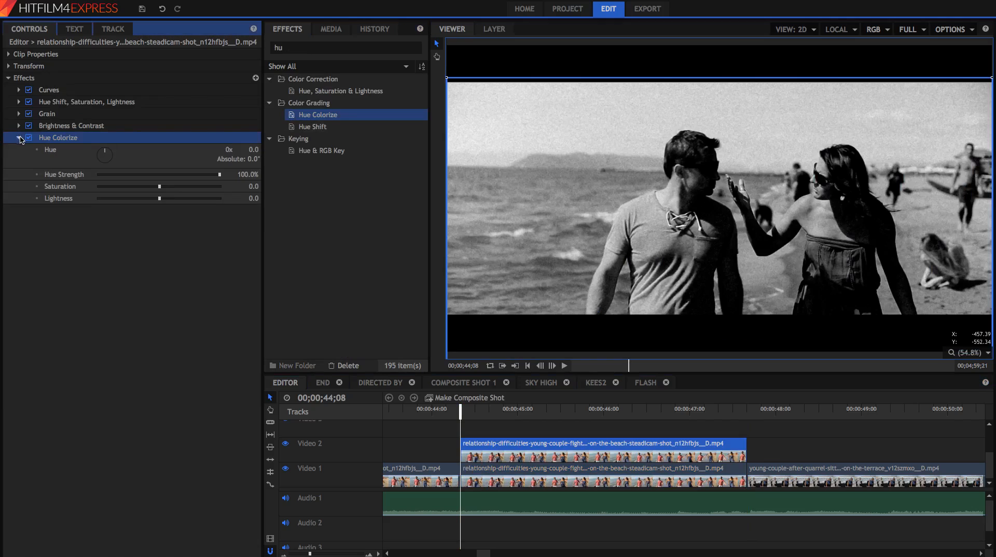
drag(159, 187, 180, 188)
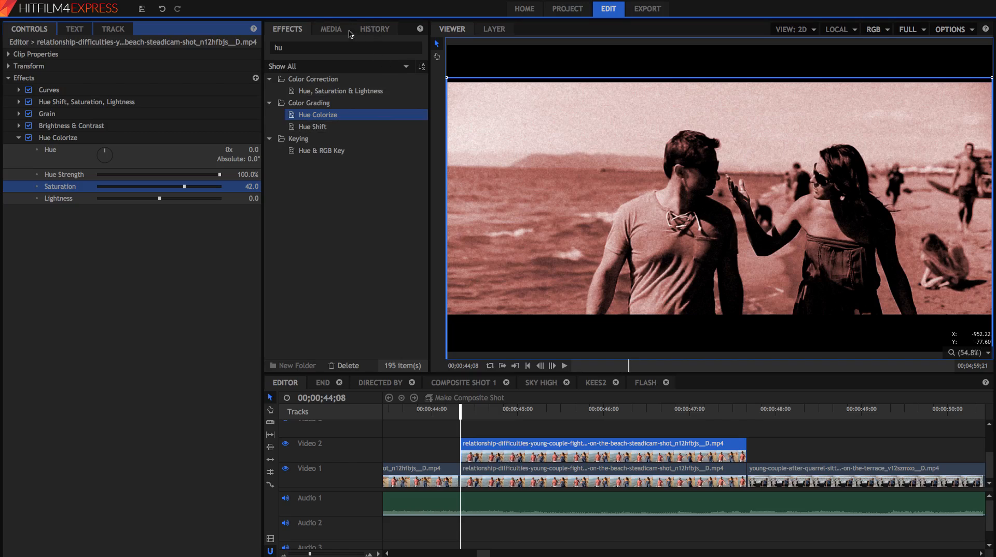
- Create a white 1920 x 1080 plane and place it on the track above the beach clip copy, starting at 00;00;44;08
click(331, 29)
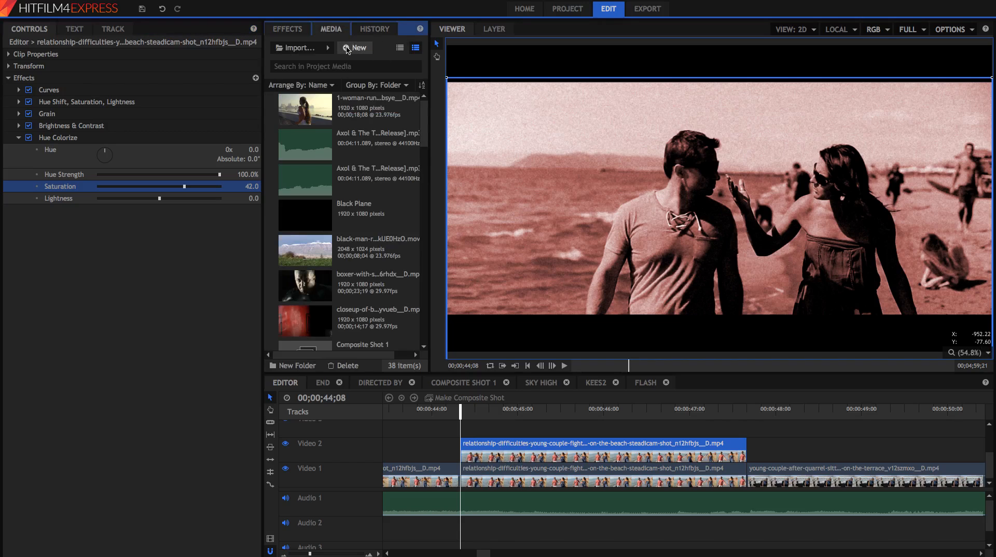
click(347, 47)
click(352, 73)
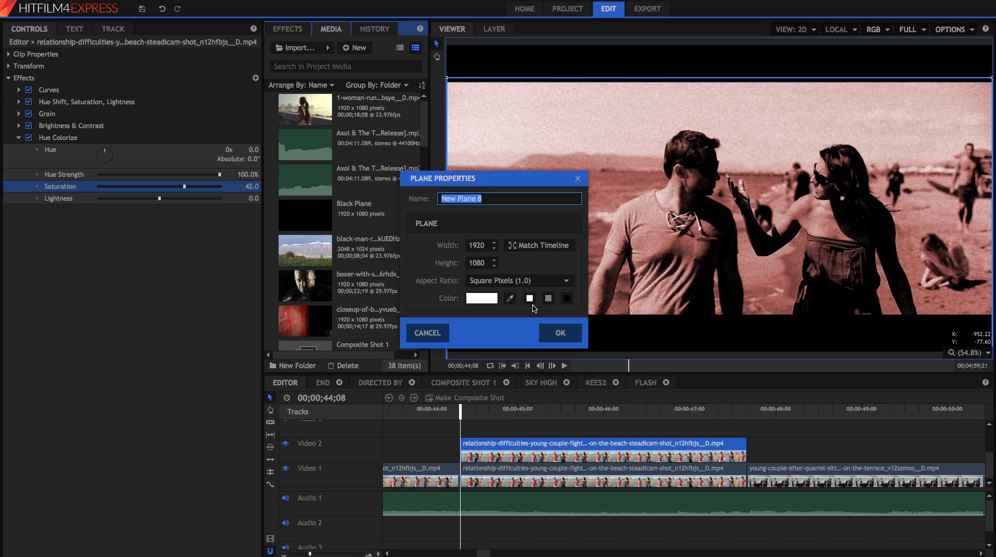
click(560, 331)
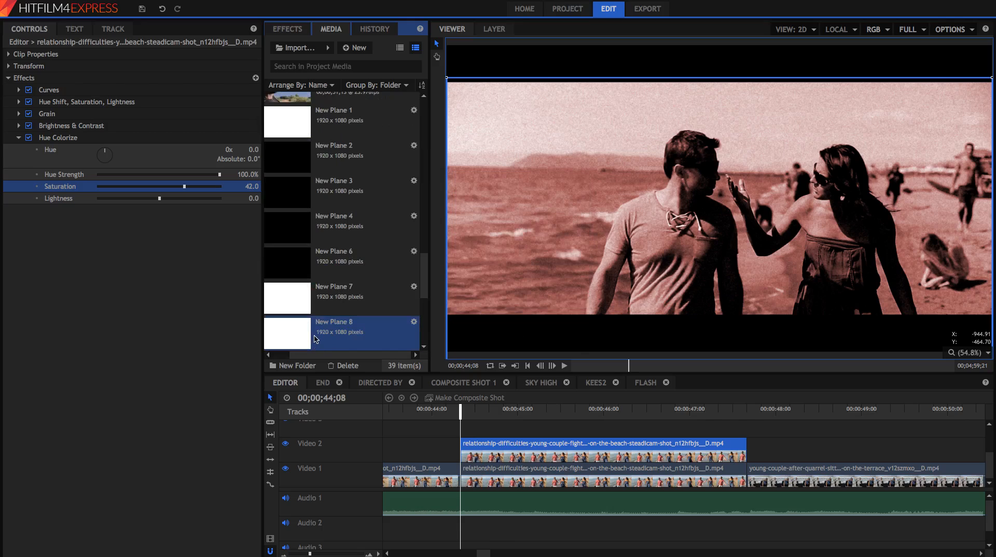
drag(315, 339, 456, 427)
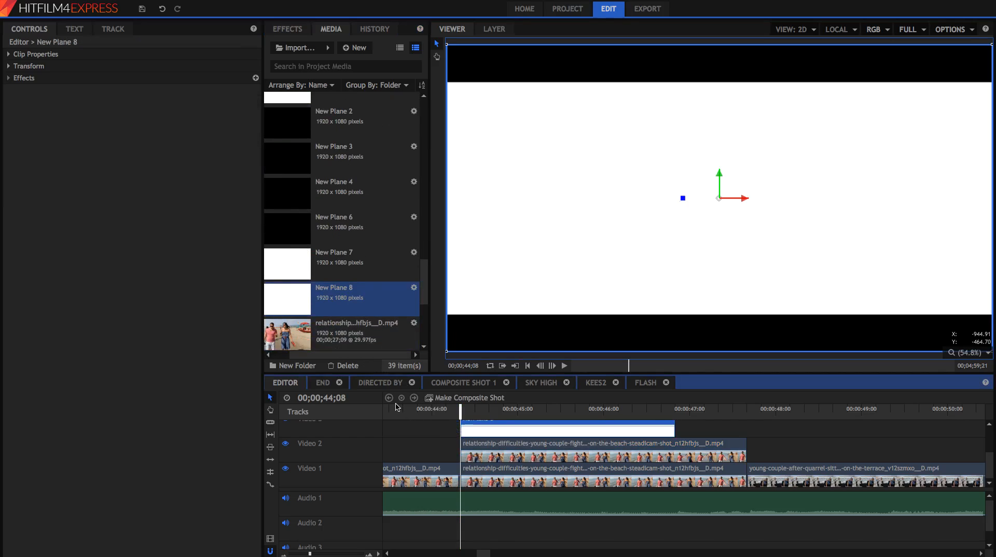
- Keyframe the white plane's opacity to fall from 58.0% at 00;00;44;08 to 0.0% at 00;00;44;16
click(8, 66)
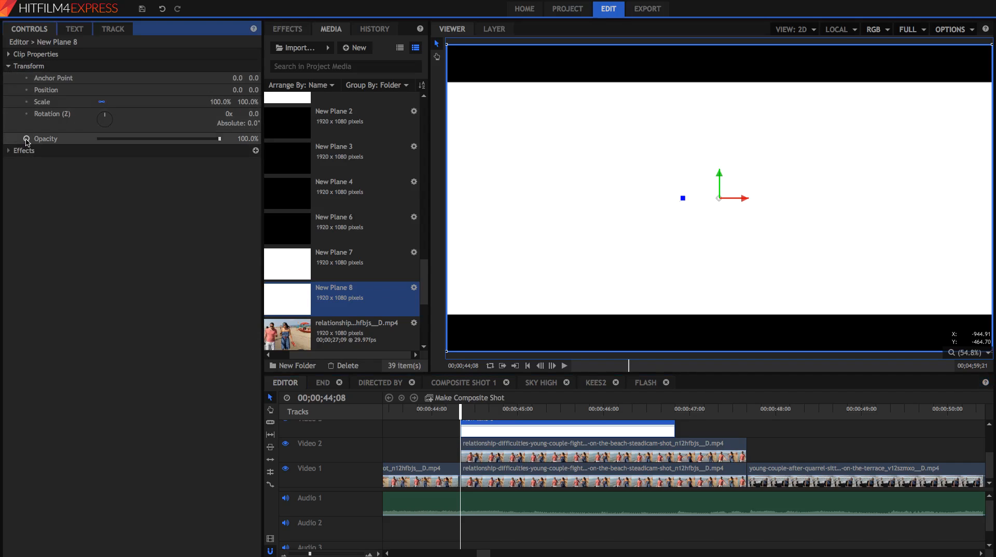
drag(219, 139, 168, 148)
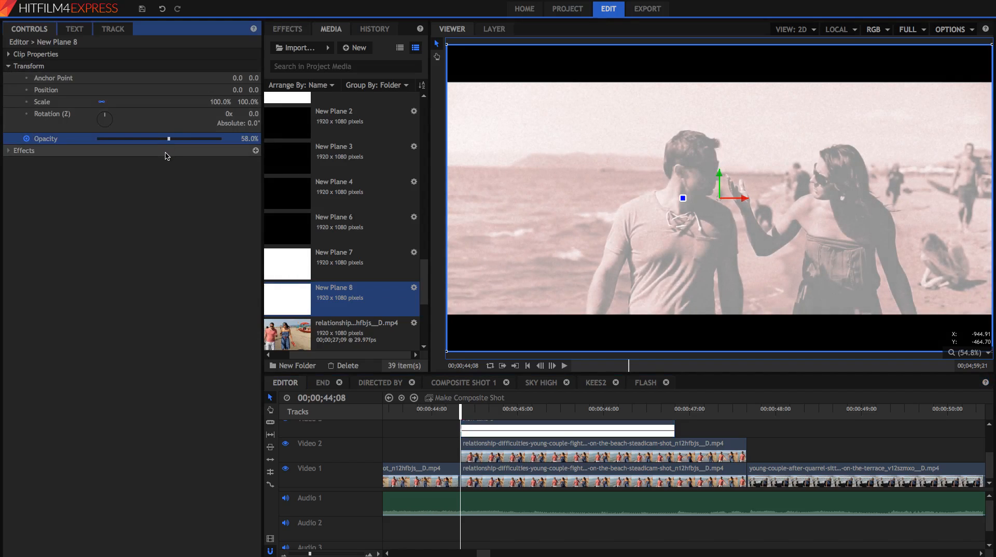
key(space)
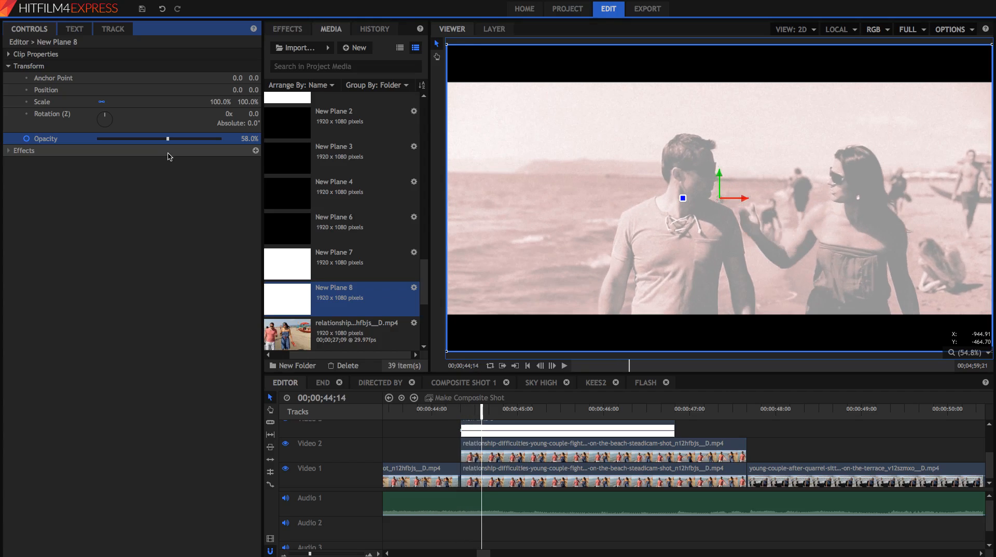
drag(145, 143, 78, 138)
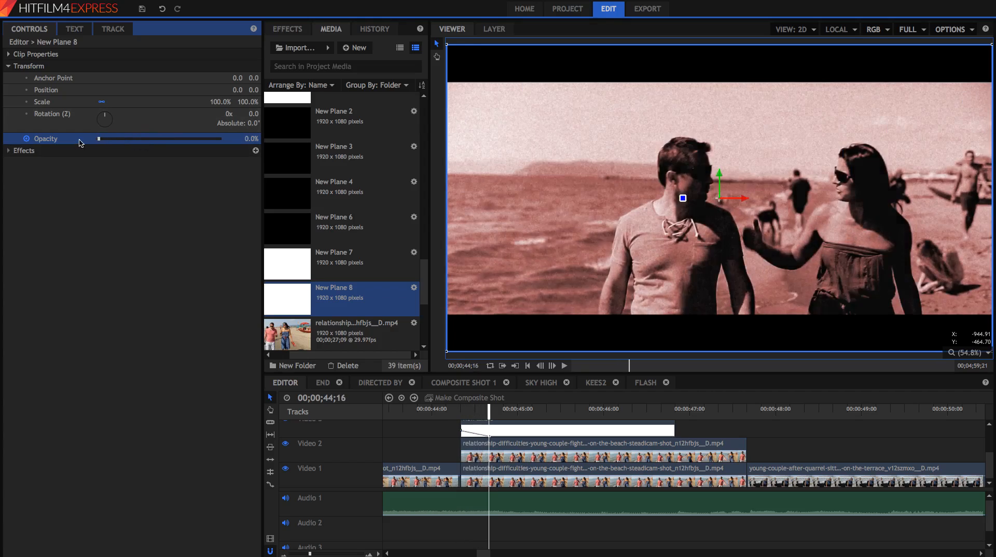
- Step backward frame by frame through the white plane's opacity fade to check the flash
key(Left)
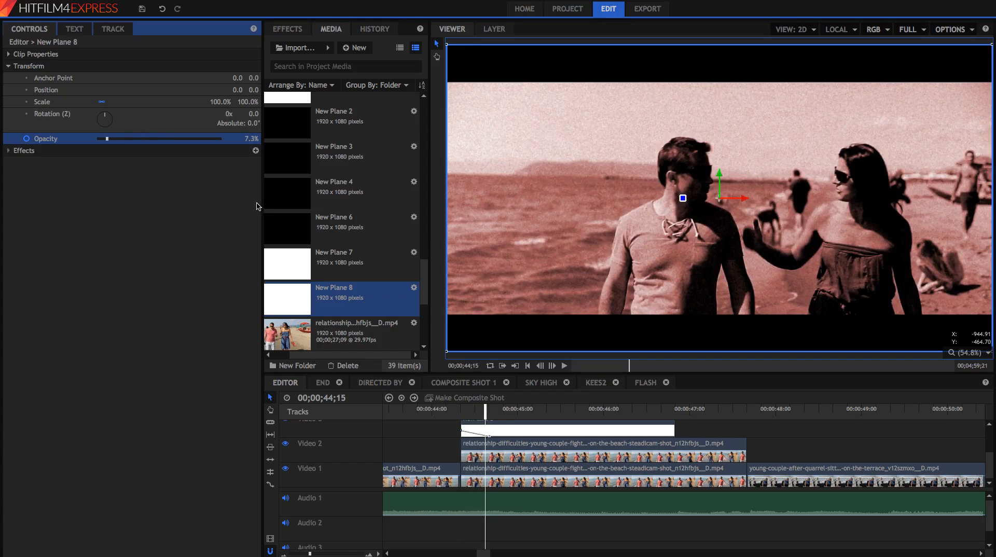
key(Left)
key(Left)
key(Left)
key(Left)
key(Left)
key(Left)
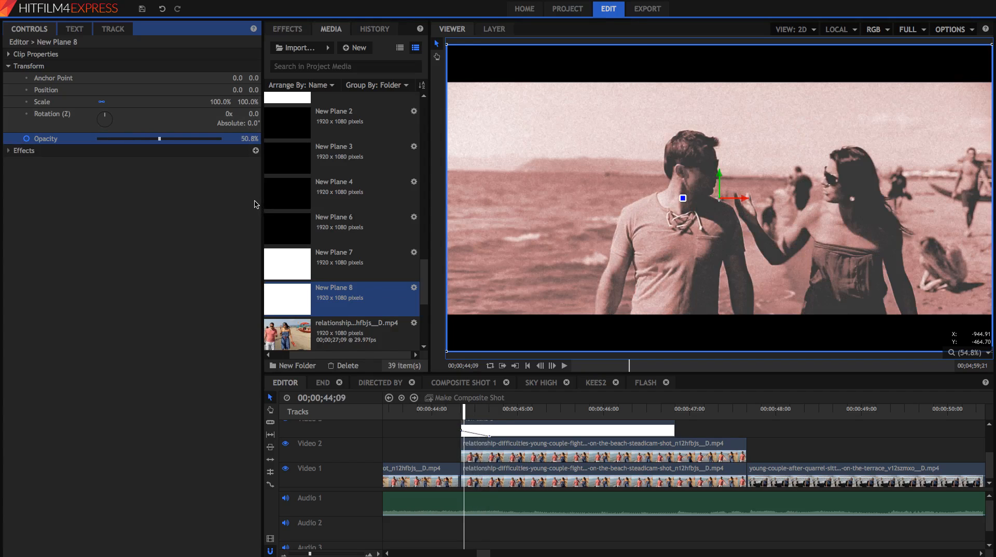
key(Left)
- Set the speed of the beach clip copy on Video 2 to 50.00%
click(539, 409)
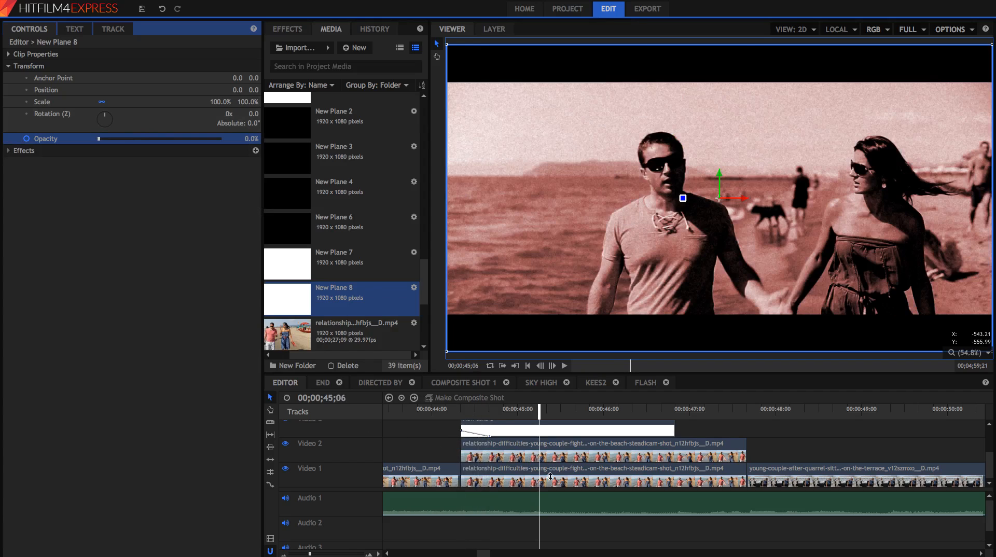
click(544, 450)
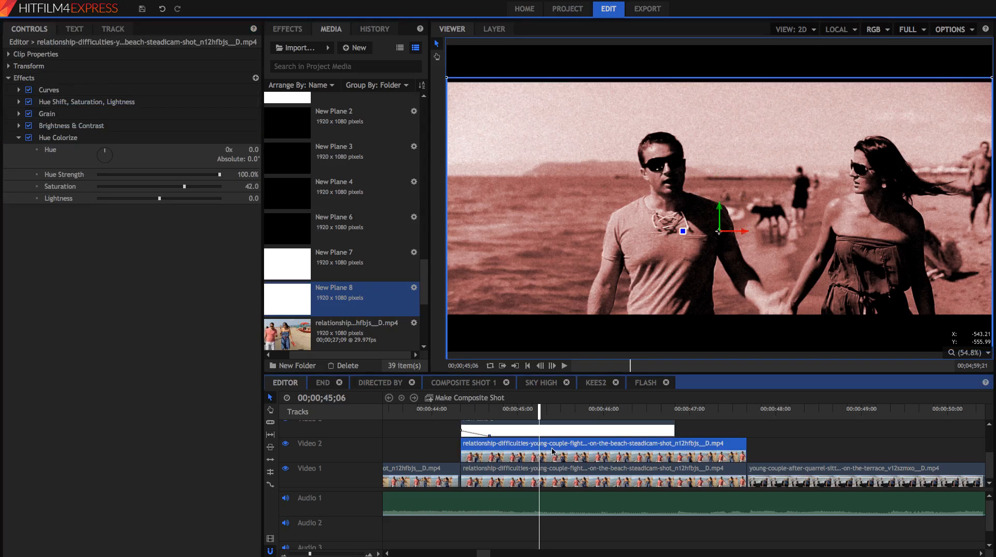
right_click(553, 451)
click(593, 339)
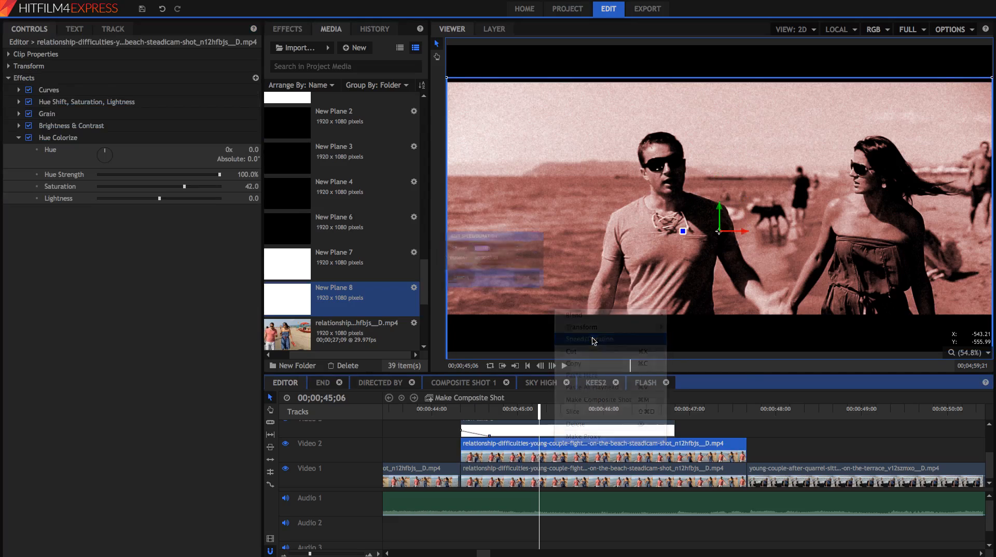
text(50.00)
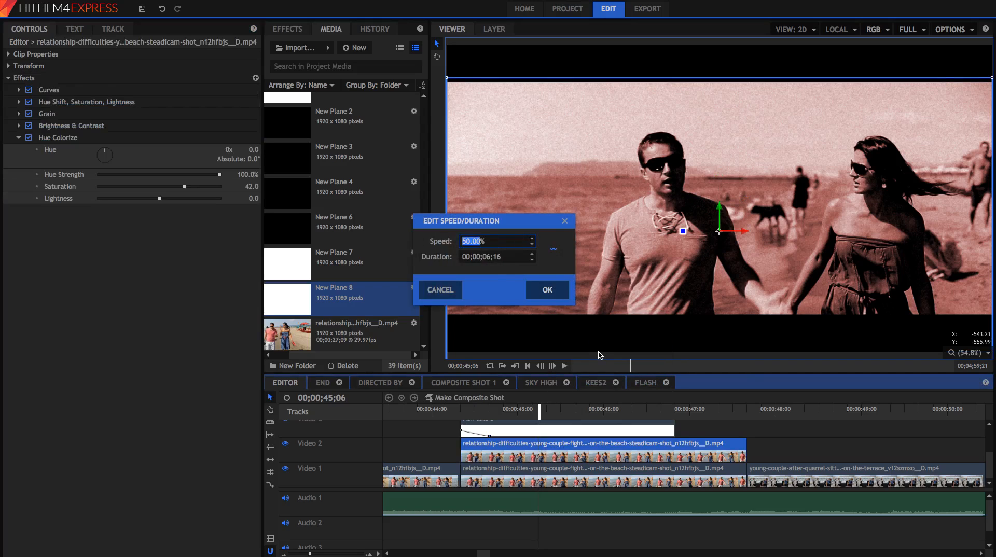
key(Return)
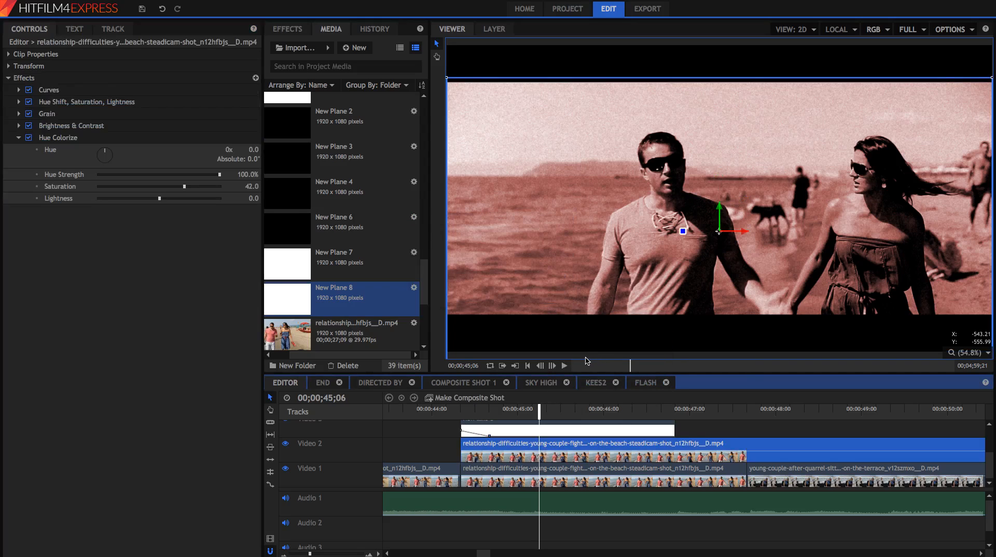
- Slice the slowed beach clip copy where the Video 1 beach clip ends and delete the excess part
click(270, 423)
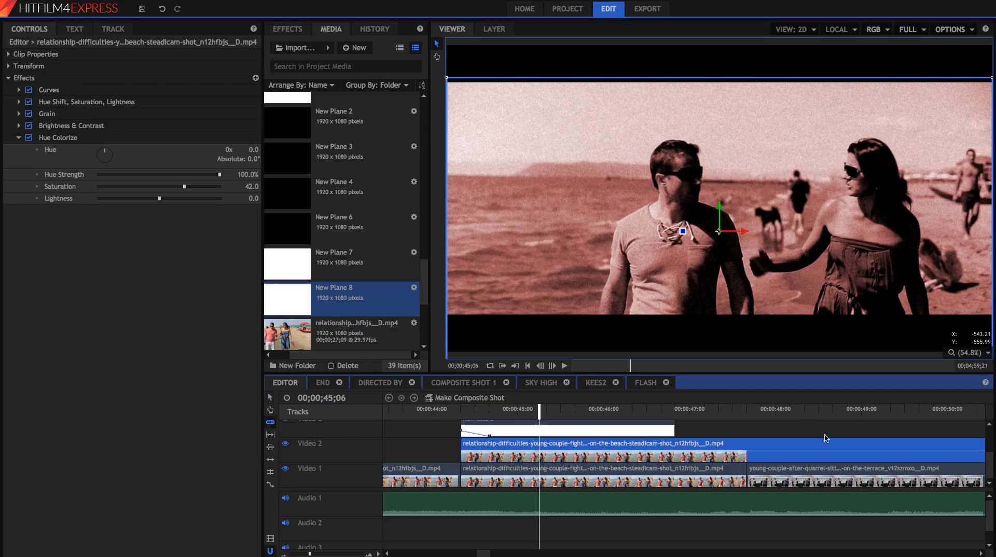
click(747, 449)
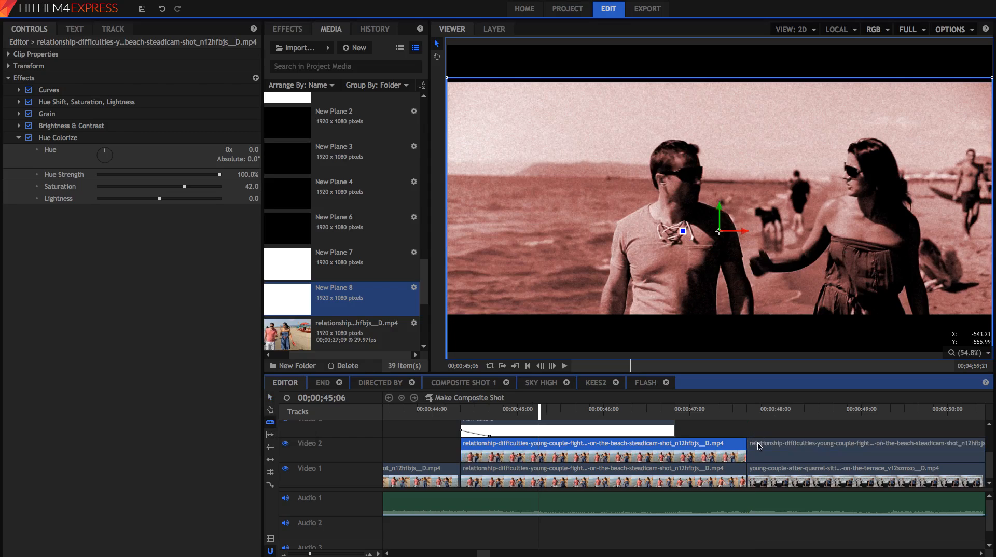
key(v)
click(758, 446)
key(Delete)
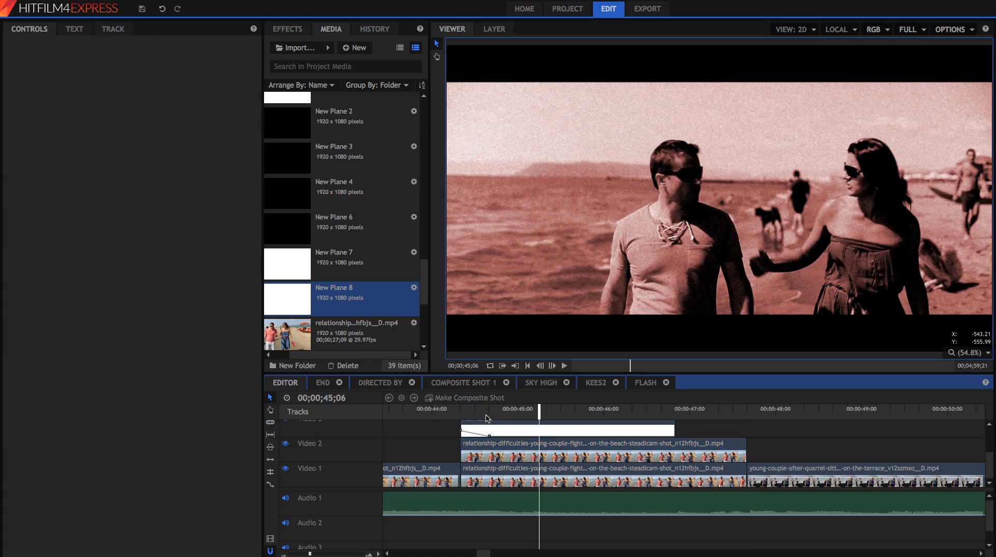
- Set the Video 2 beach clip copy's opacity to 50% at 00;00;44;16 and keyframe it there
click(489, 414)
click(487, 445)
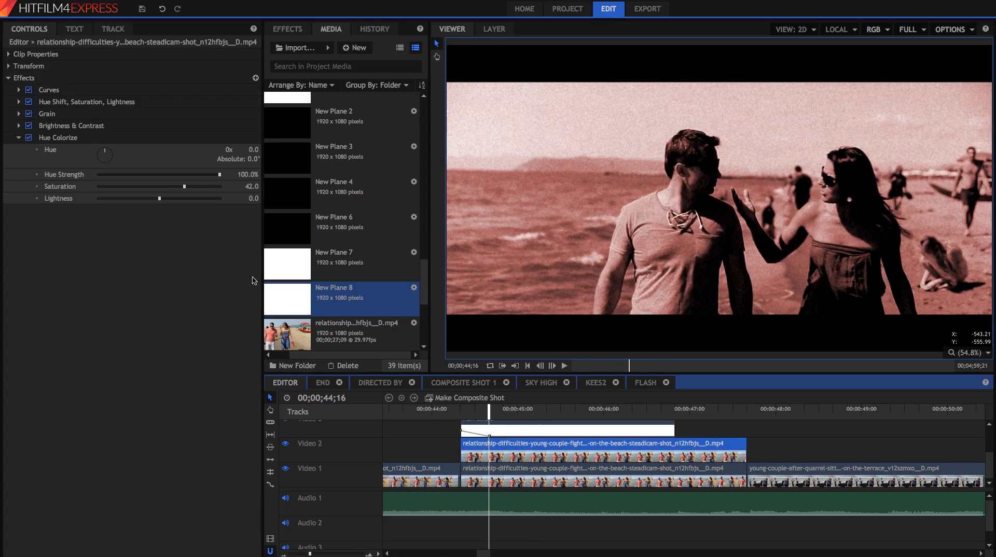
click(10, 66)
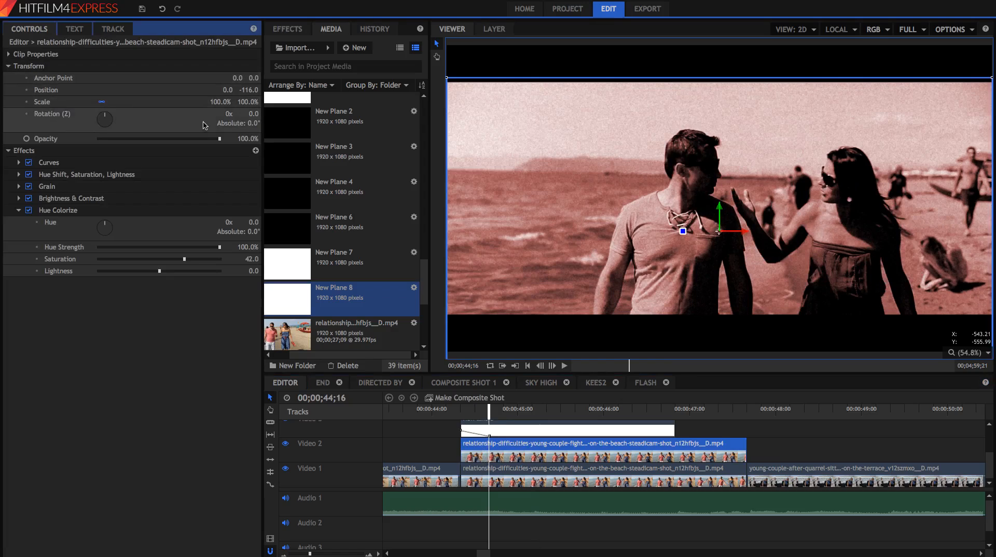
click(243, 138)
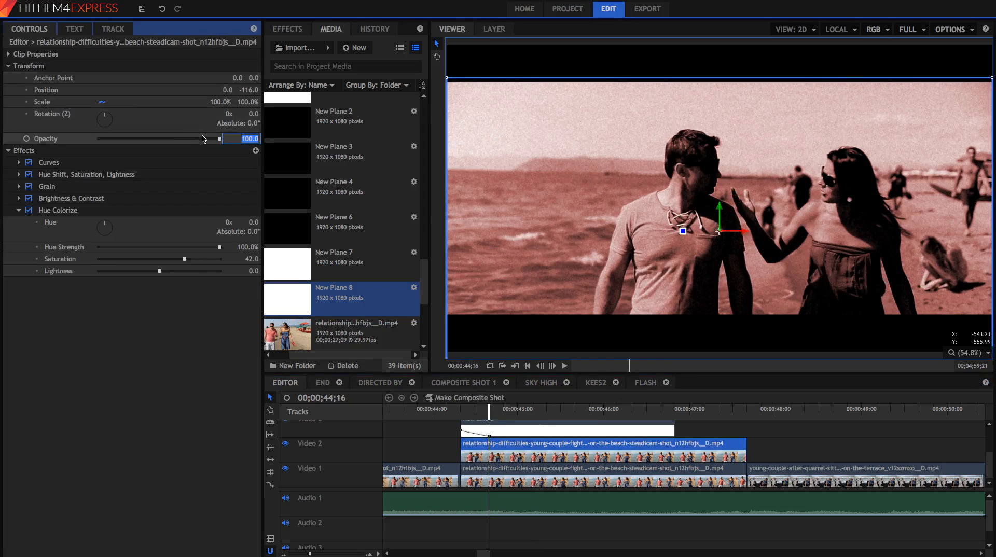
text(50)
click(27, 145)
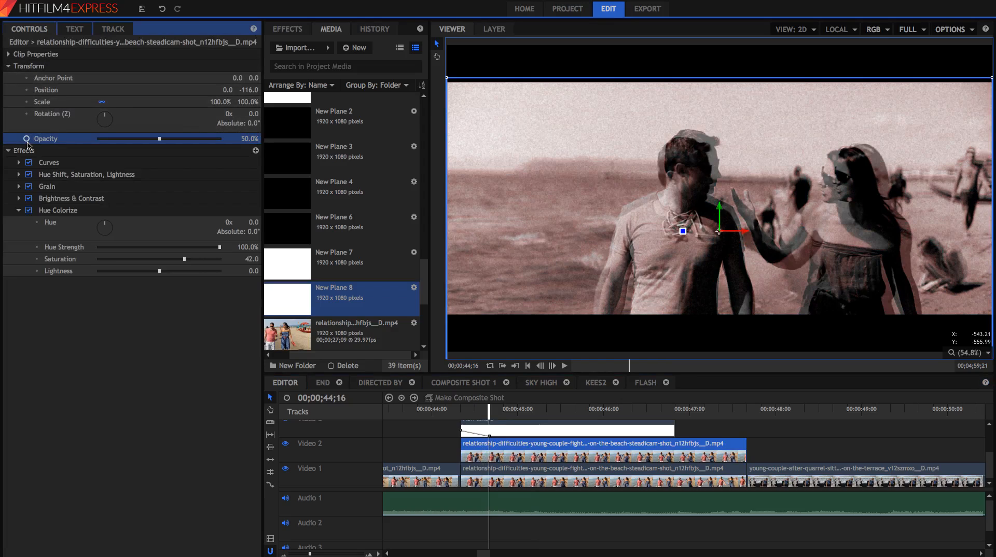
click(26, 139)
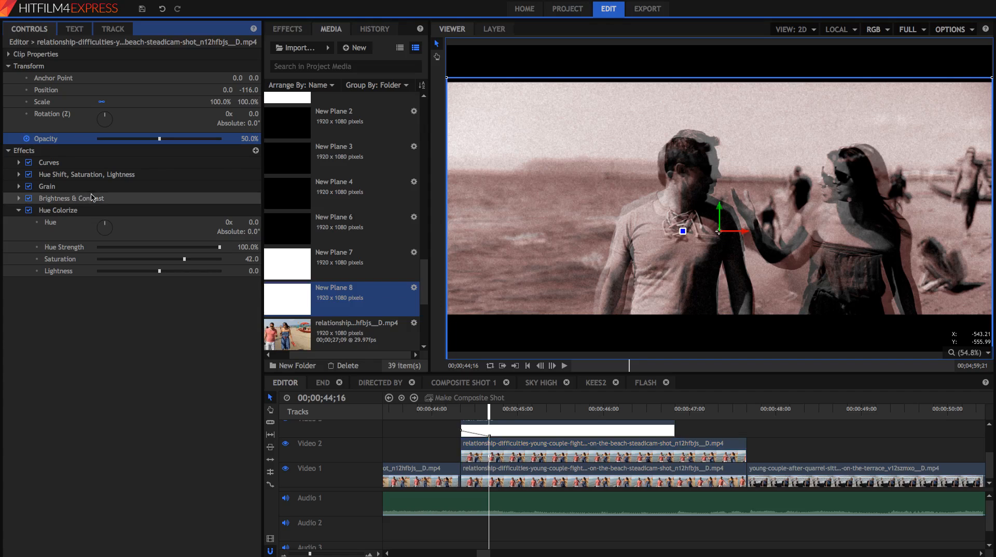
- Fade the Video 2 beach clip copy to 0.0% opacity at its last frame, 00;00;47;15
click(747, 412)
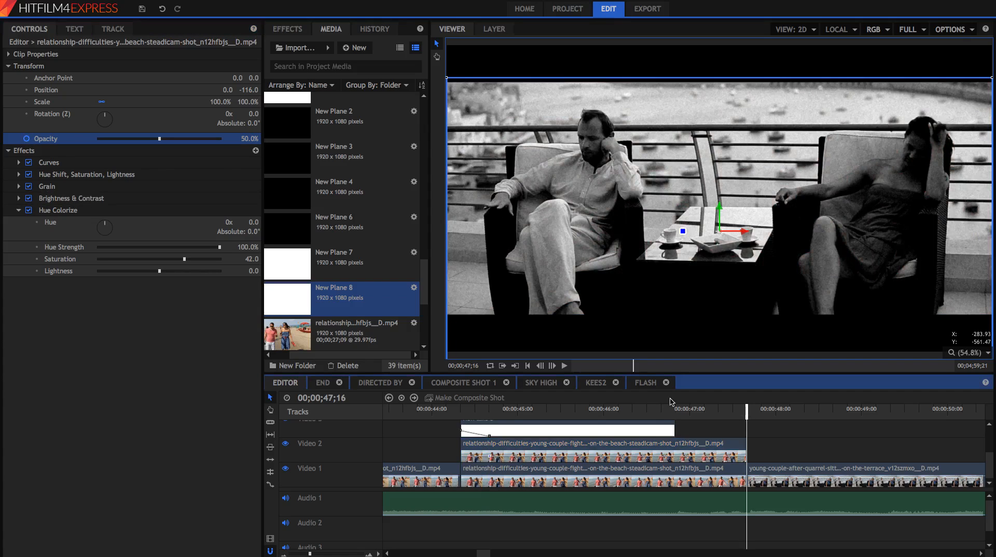
key(Left)
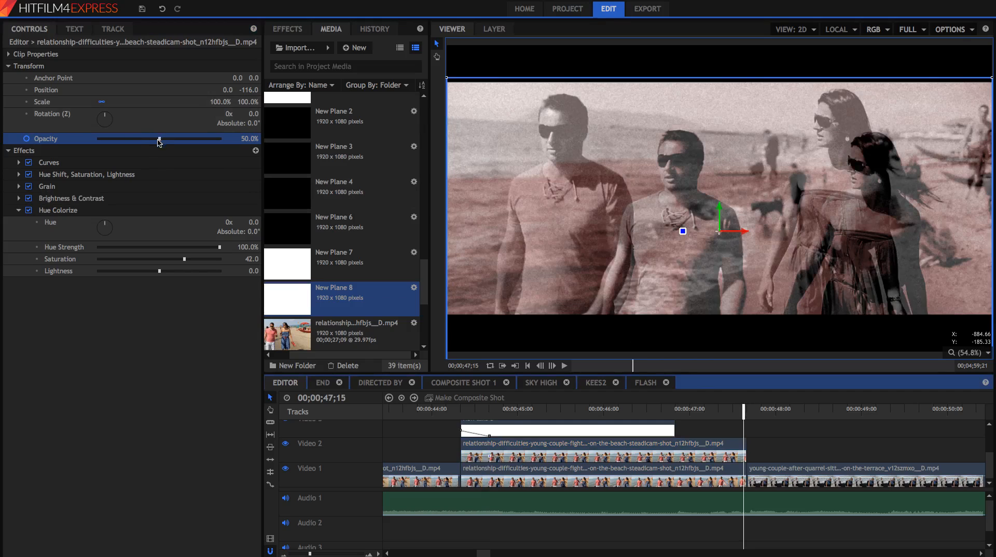
drag(159, 139, 2, 147)
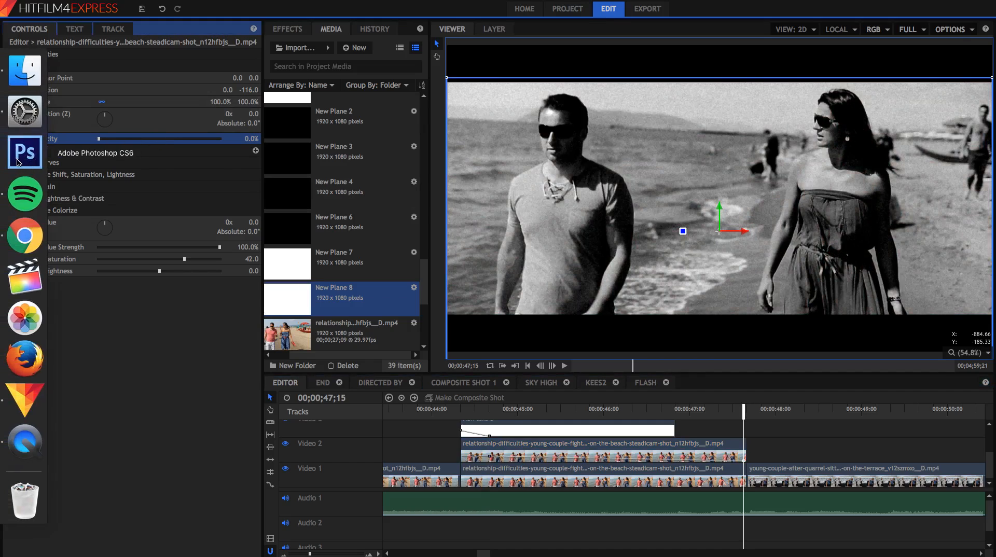
click(479, 163)
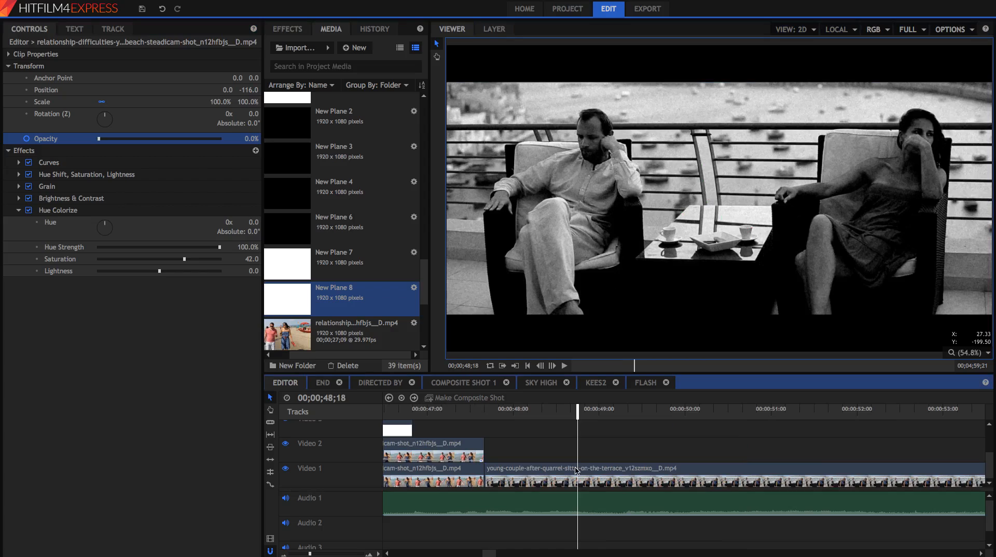
- Compare playback of the terrace couple clip on Video 1 with its Shake effect disabled and enabled
click(576, 471)
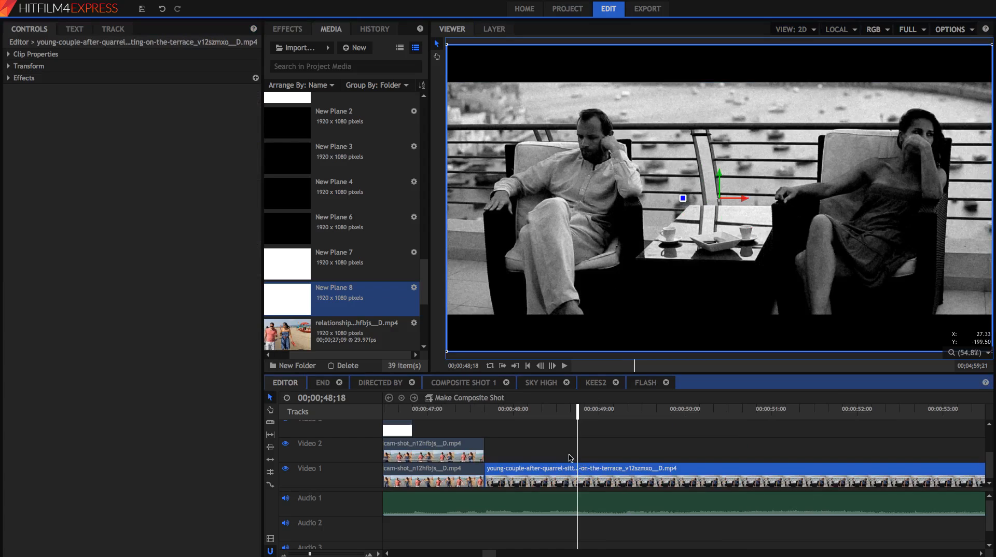
click(9, 78)
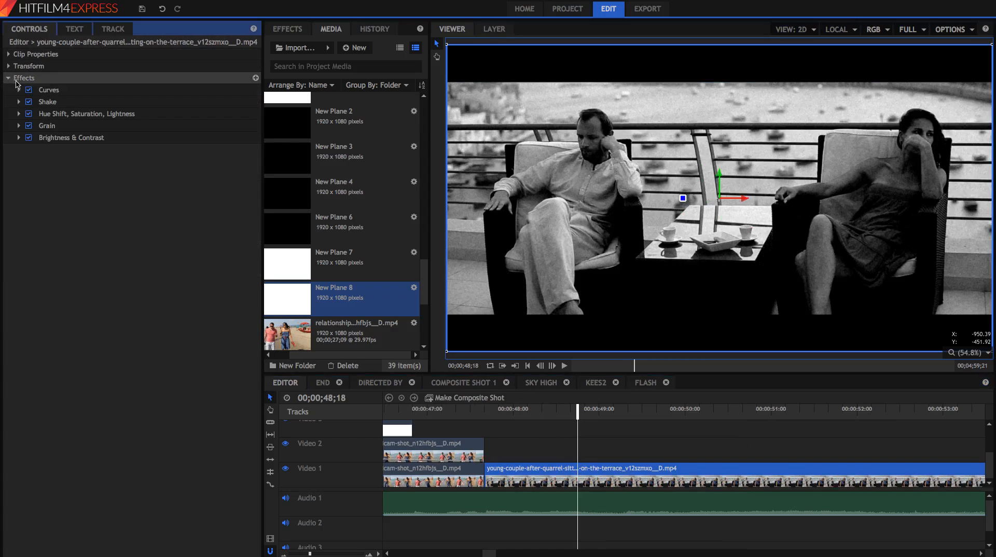
click(29, 102)
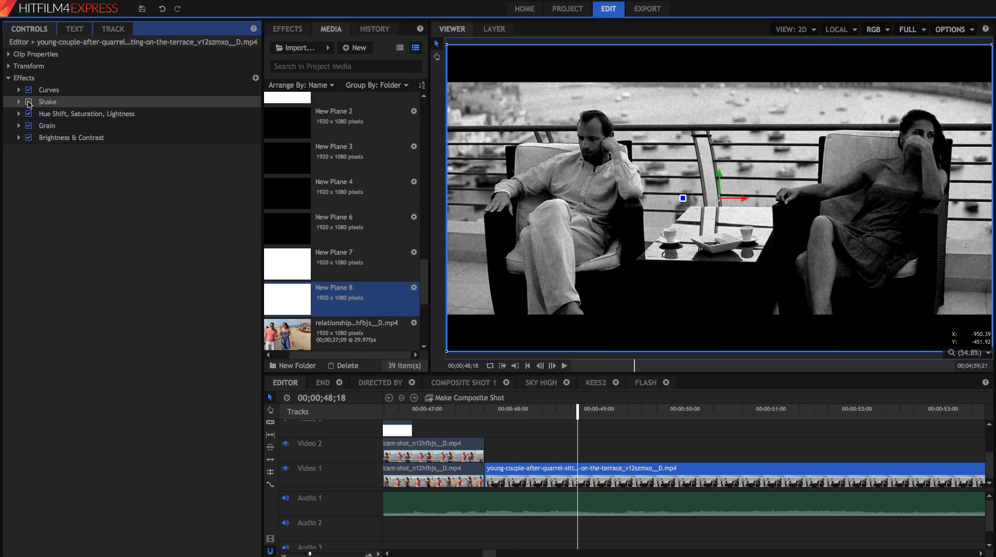
key(space)
key(space)
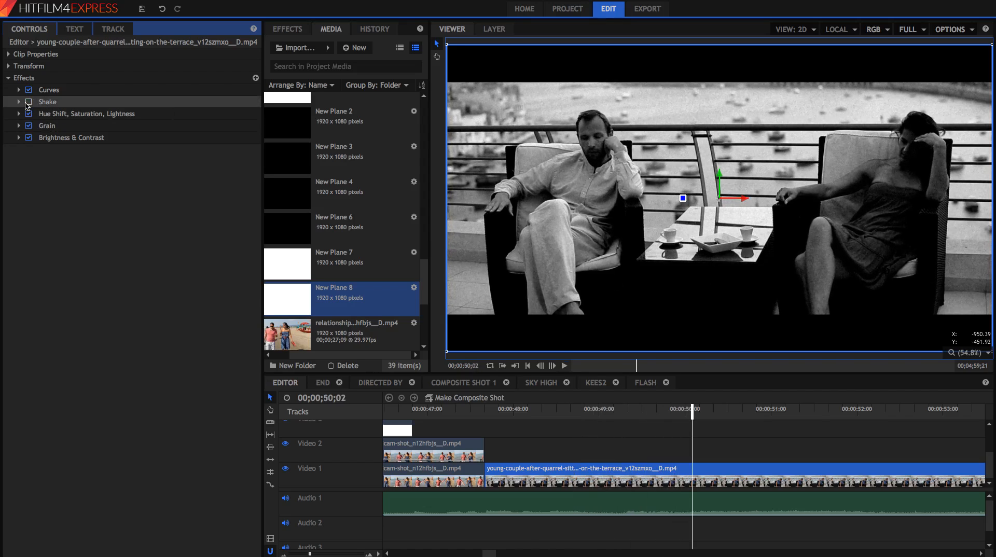
click(29, 102)
key(space)
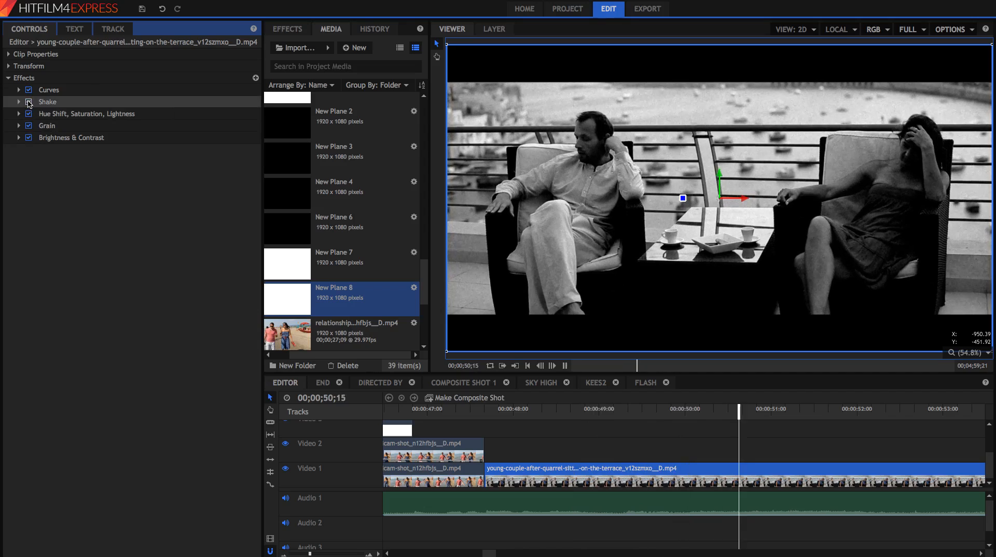
key(space)
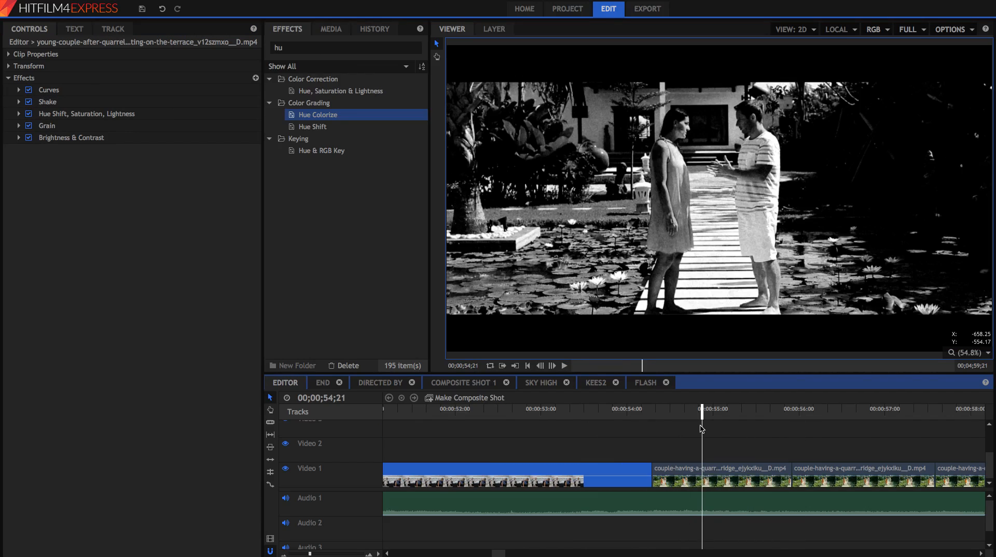
- Play and spot-check the consecutive garden footbridge clips on Video 1 to compare their color looks
scroll(699, 429, right, 5)
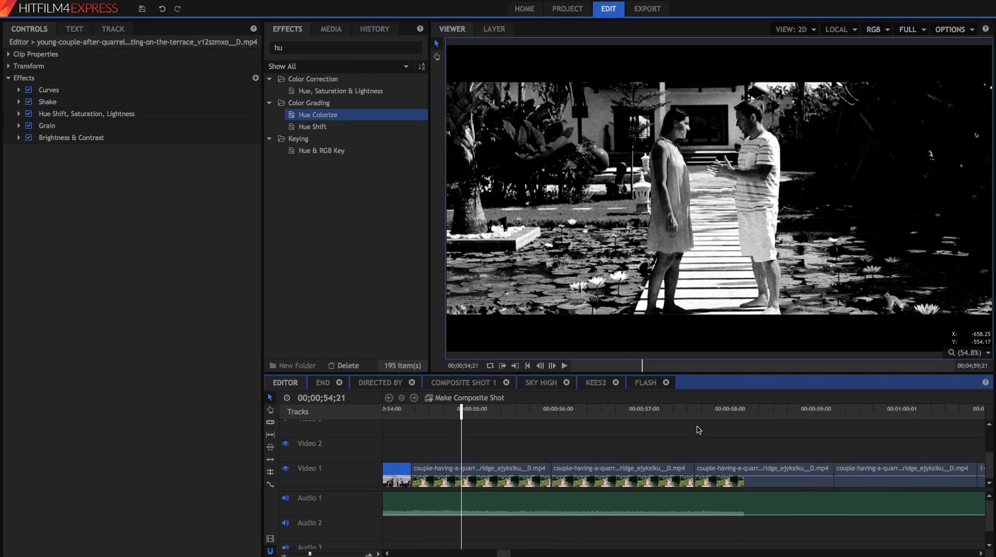
scroll(699, 430, right, 1)
click(483, 469)
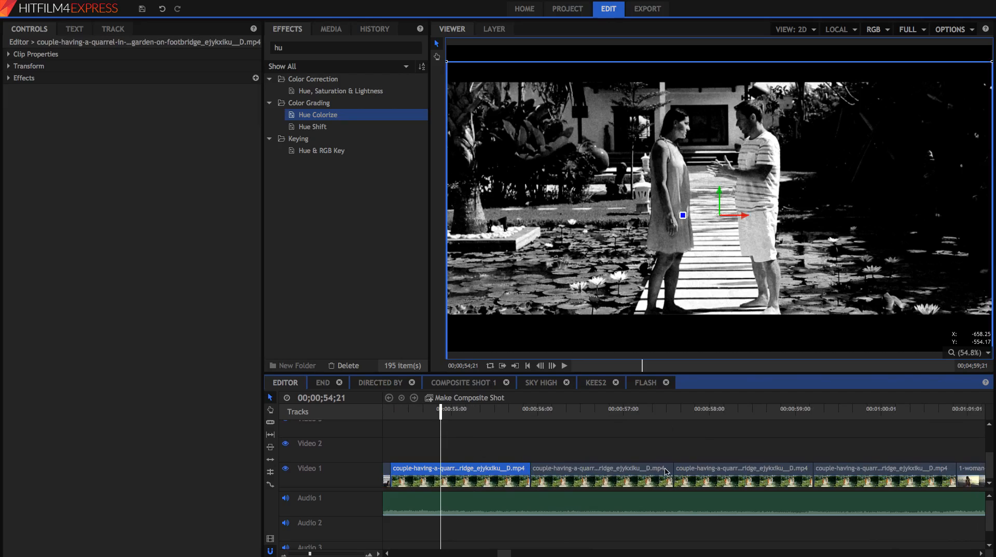
key(space)
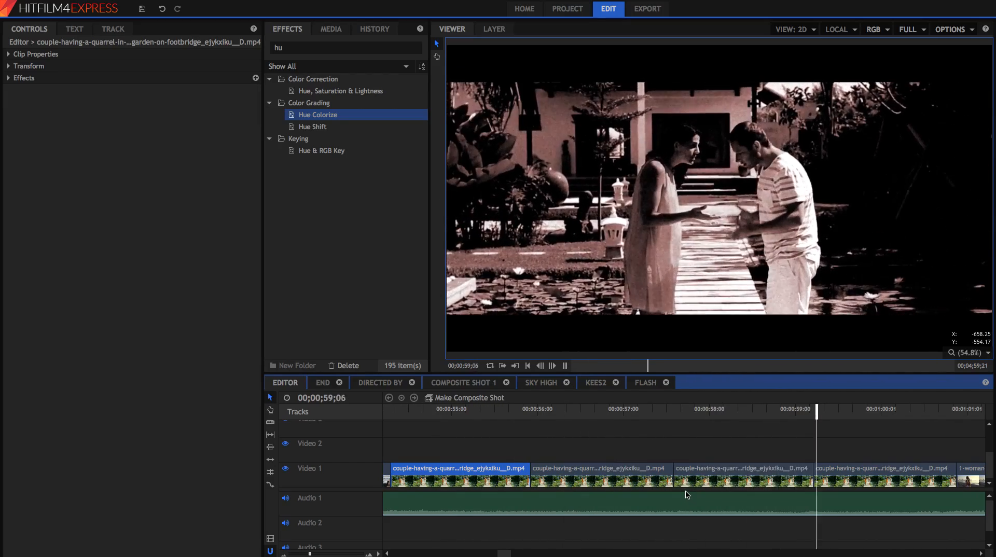
key(space)
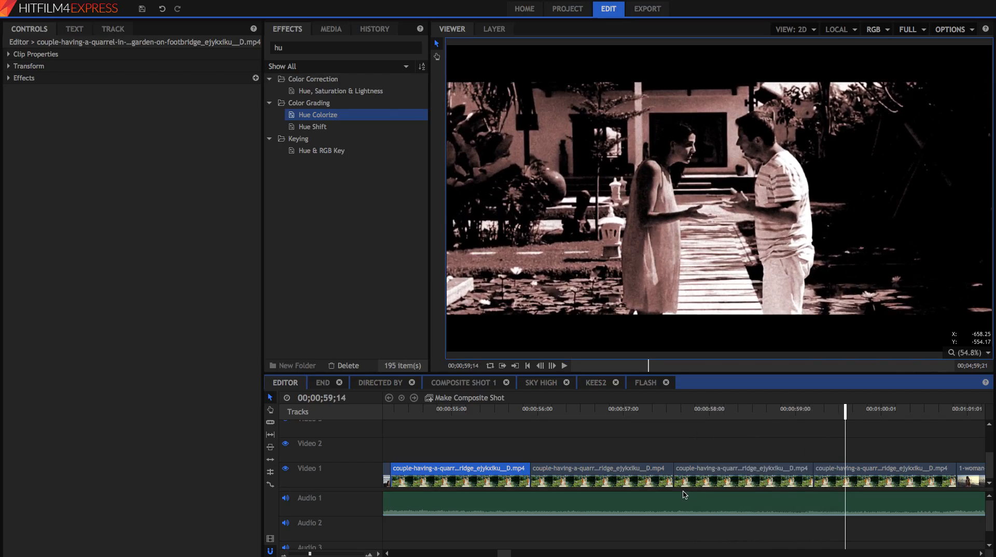
click(594, 410)
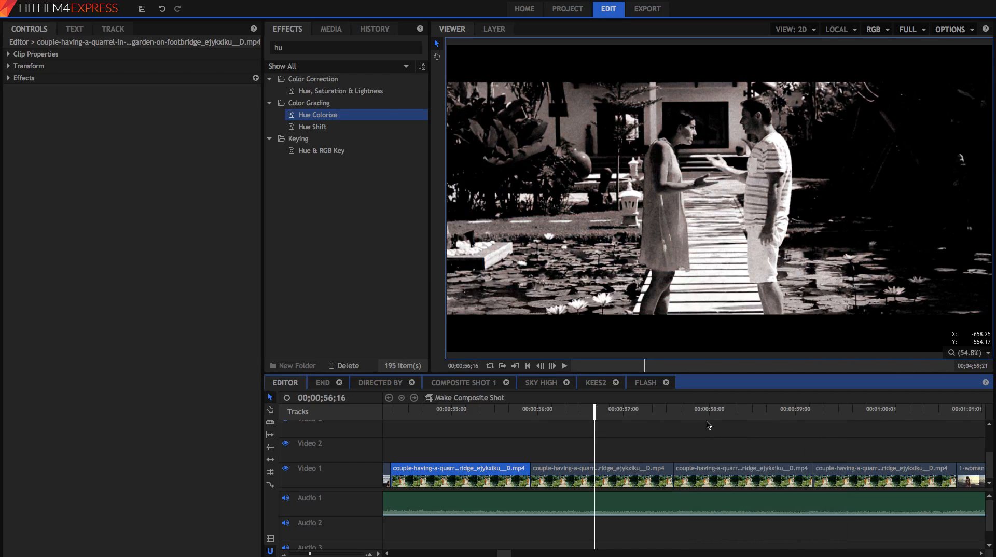
click(708, 425)
click(741, 411)
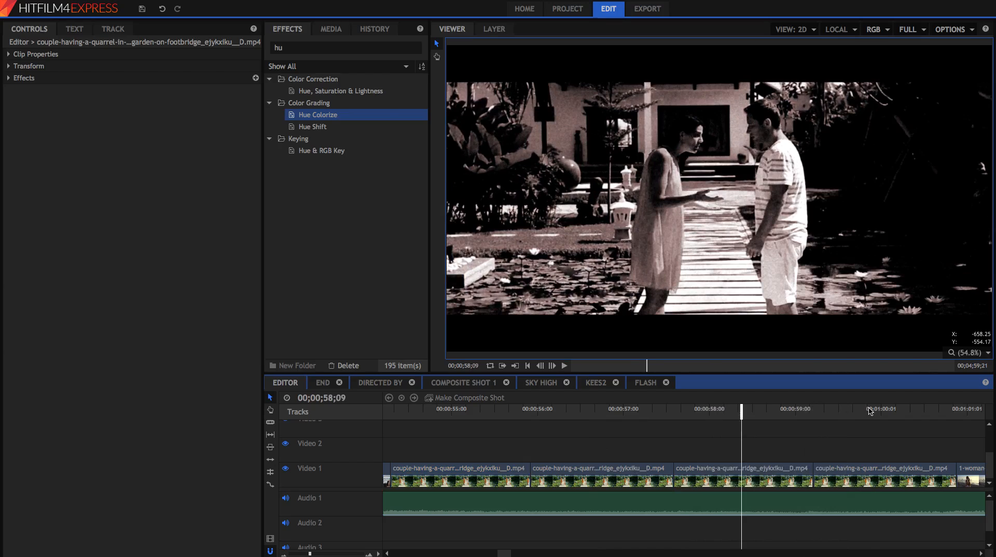
- Check a frame of the last garden footbridge clip and a frame of the waterfront woman clip on Video 1
click(869, 410)
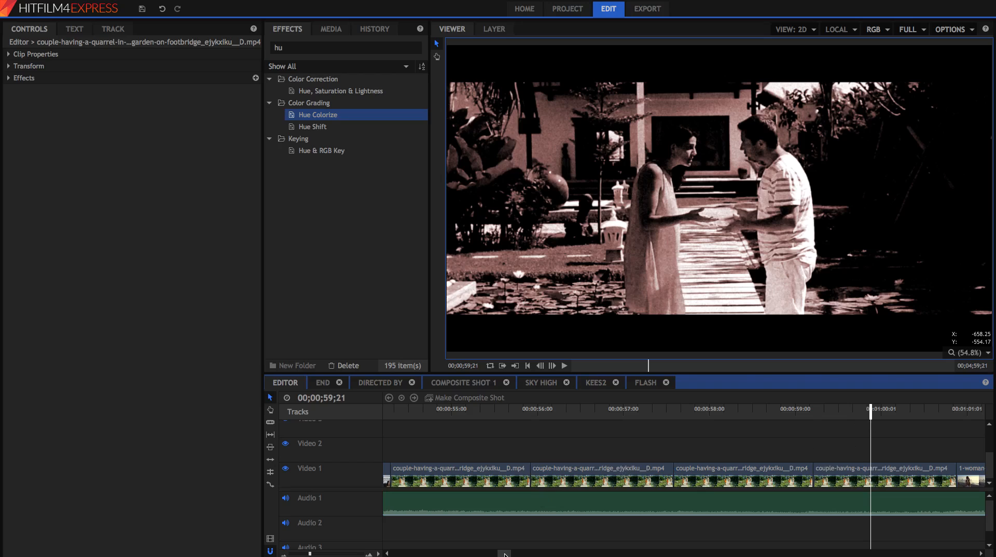
drag(504, 554, 515, 554)
click(641, 414)
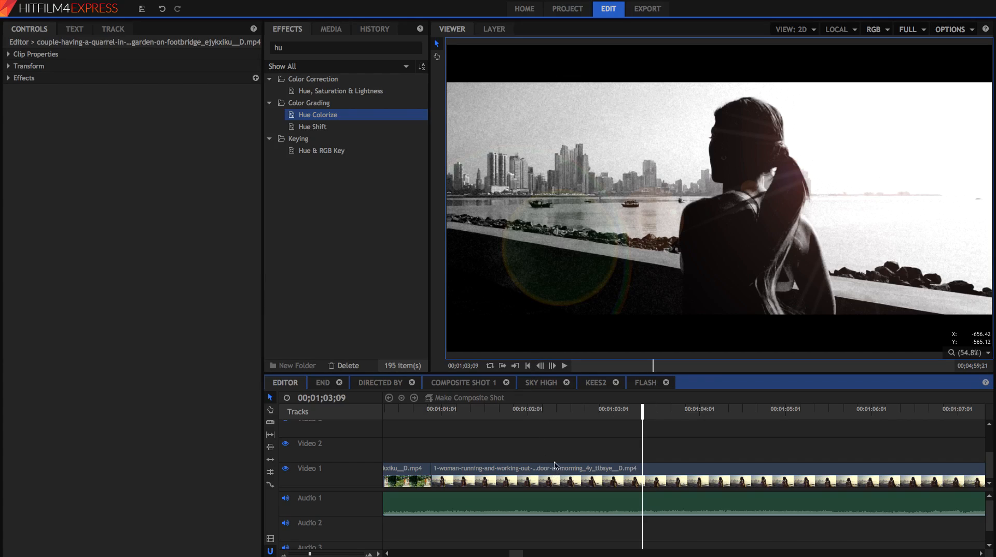
- Search the effects library for "au"
double_click(375, 46)
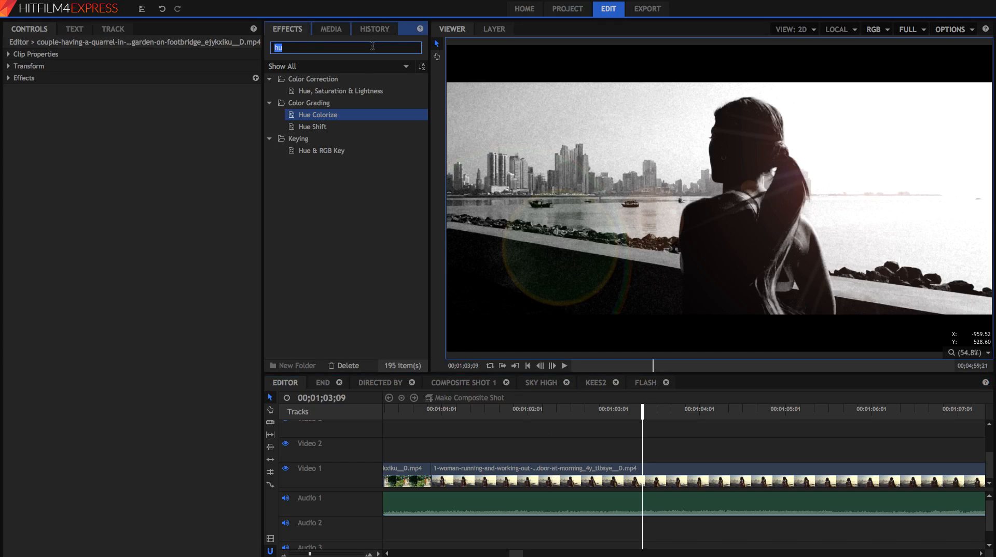
key(BackSpace)
text(au)
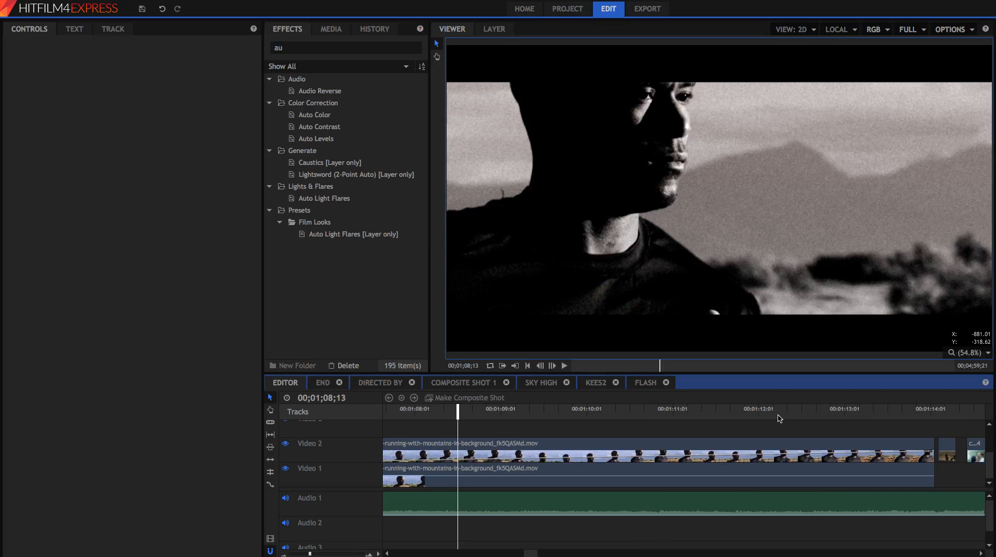
- Inspect the Color Gradient effect on the Video 2 copy of the man-running-with-mountains clip against the Video 1 original
click(777, 419)
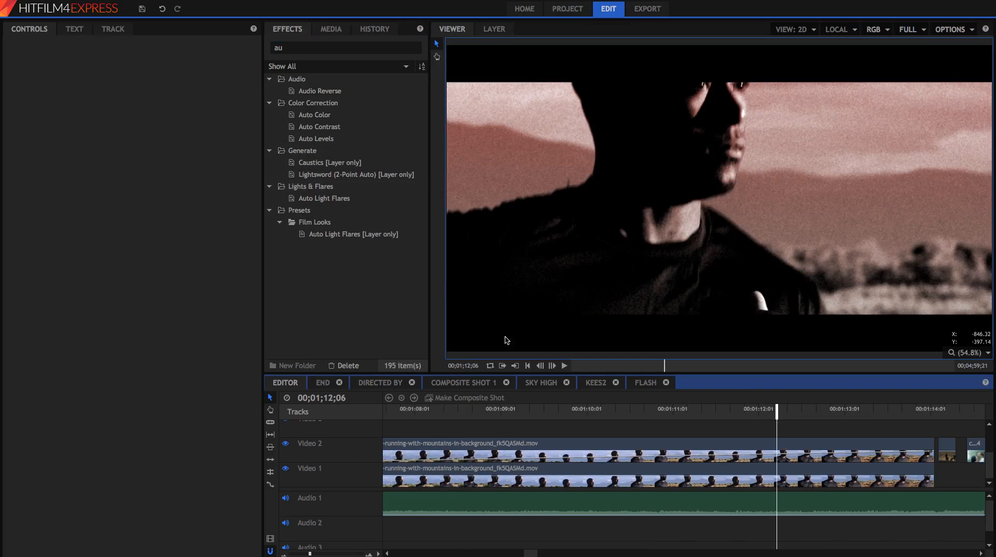
click(648, 446)
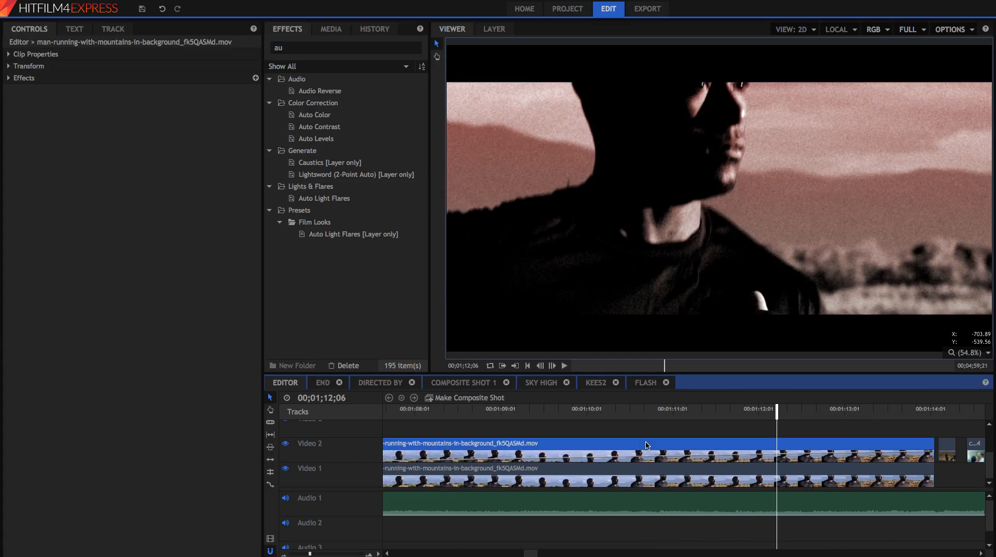
click(8, 78)
click(23, 151)
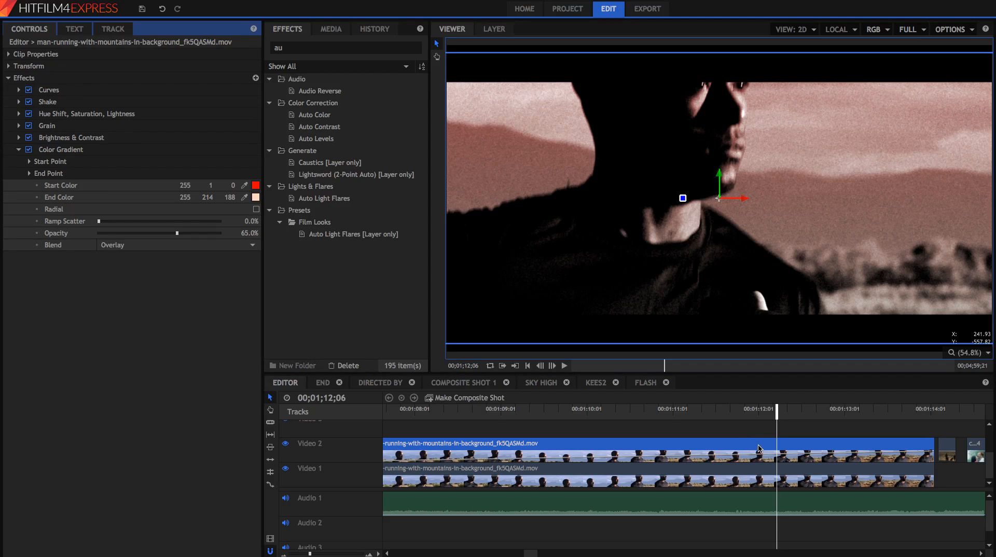
click(764, 476)
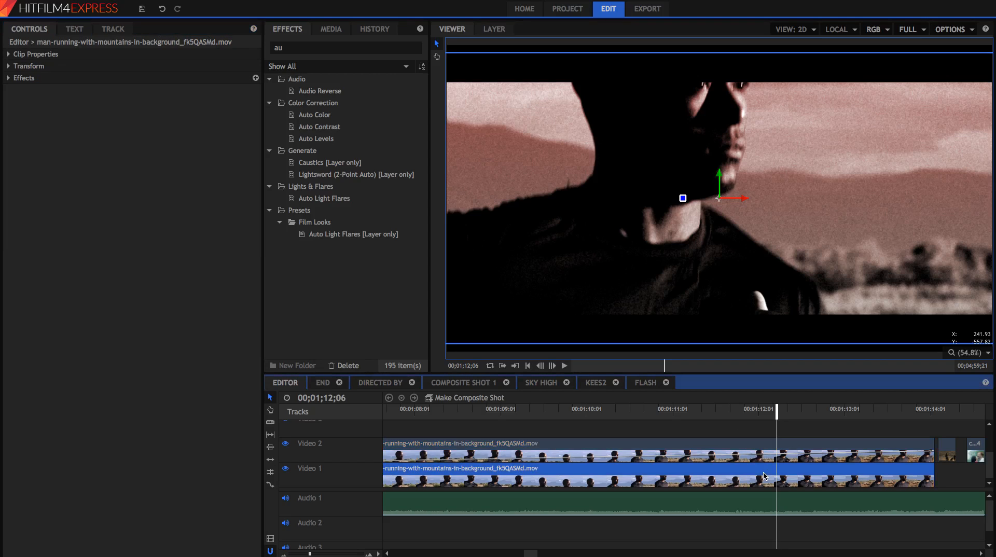
click(760, 445)
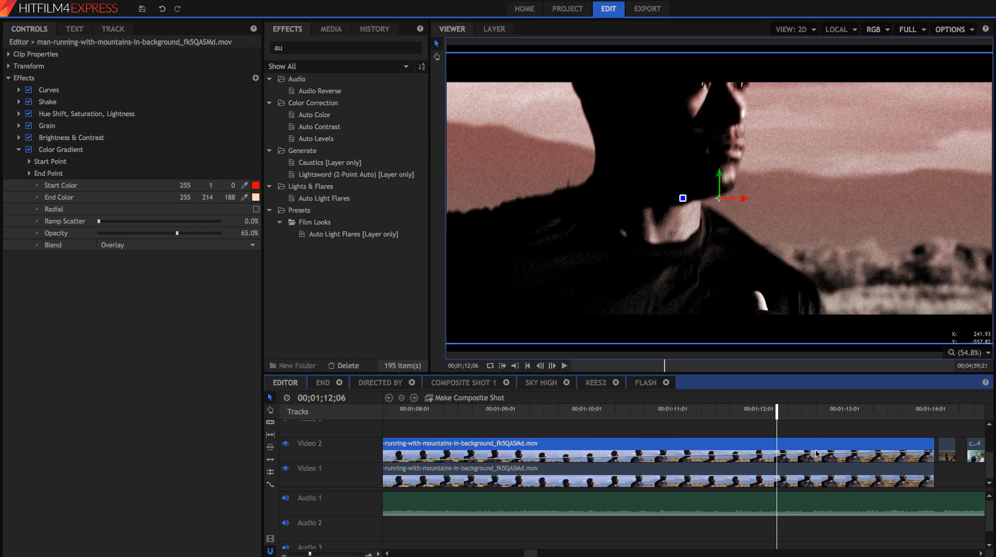
- Play the end of the man-running clip and the short clips leading into the fire-flames section
key(space)
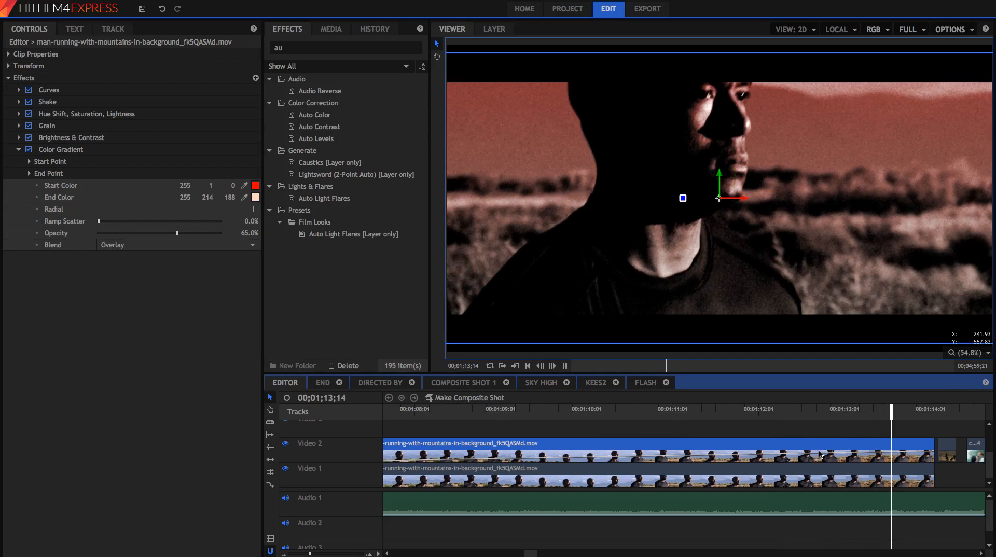
key(space)
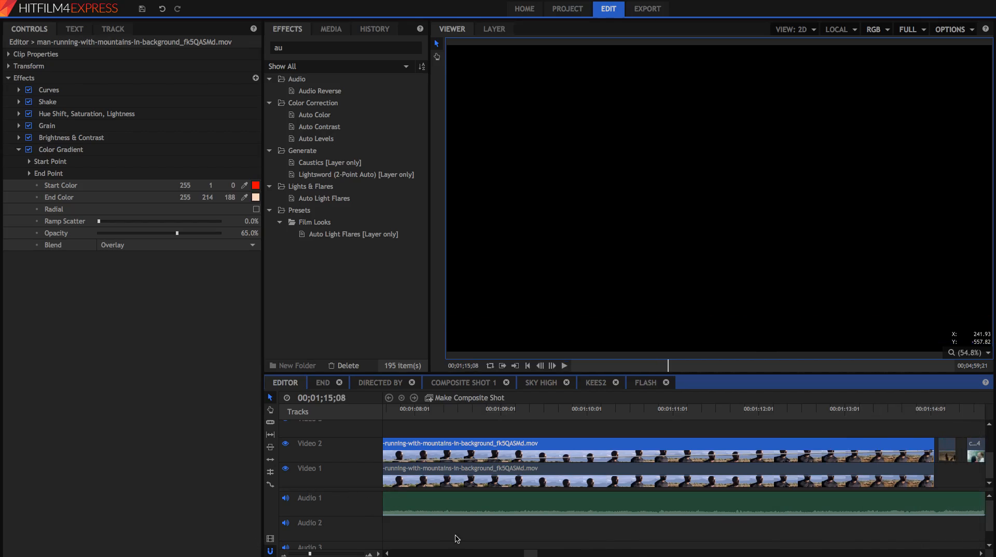
drag(531, 554, 539, 553)
key(space)
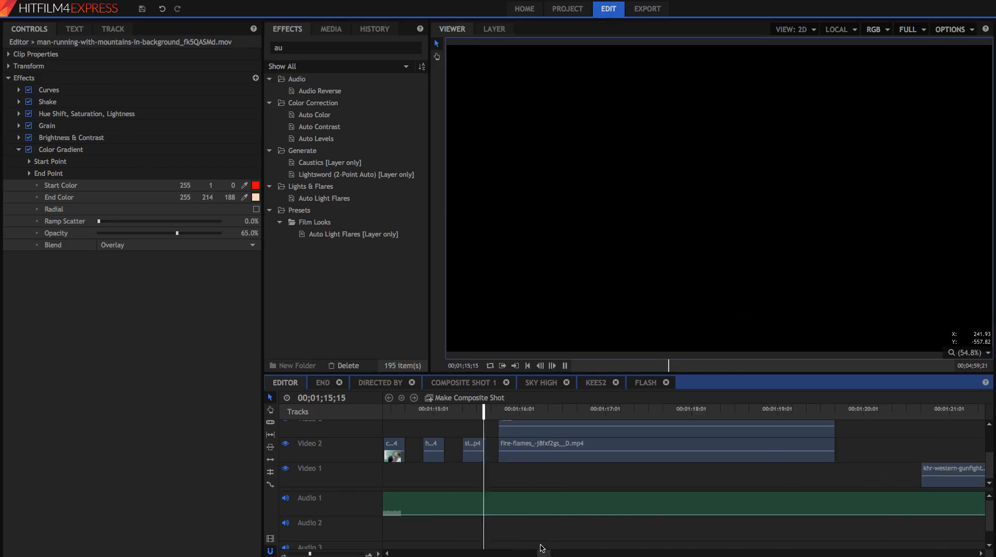
key(space)
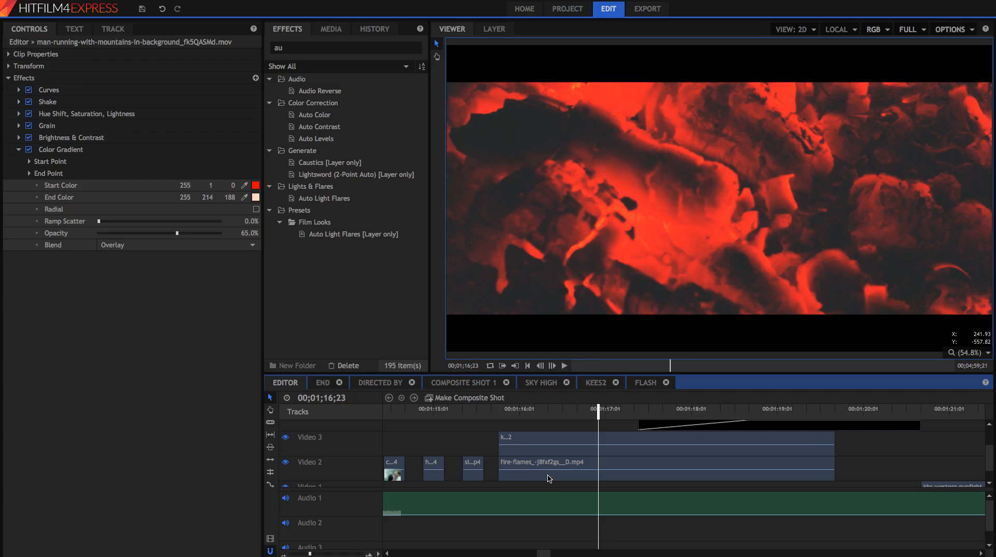
- Compare the fire-flames clip on Video 2 with the kees2 clip above it, stepping to 00;01;17;00
click(549, 464)
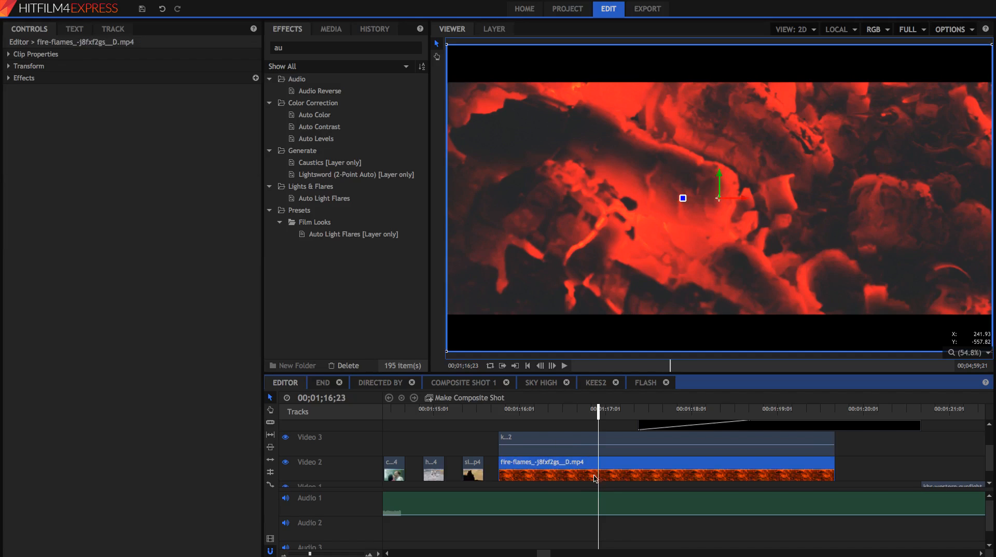
click(604, 437)
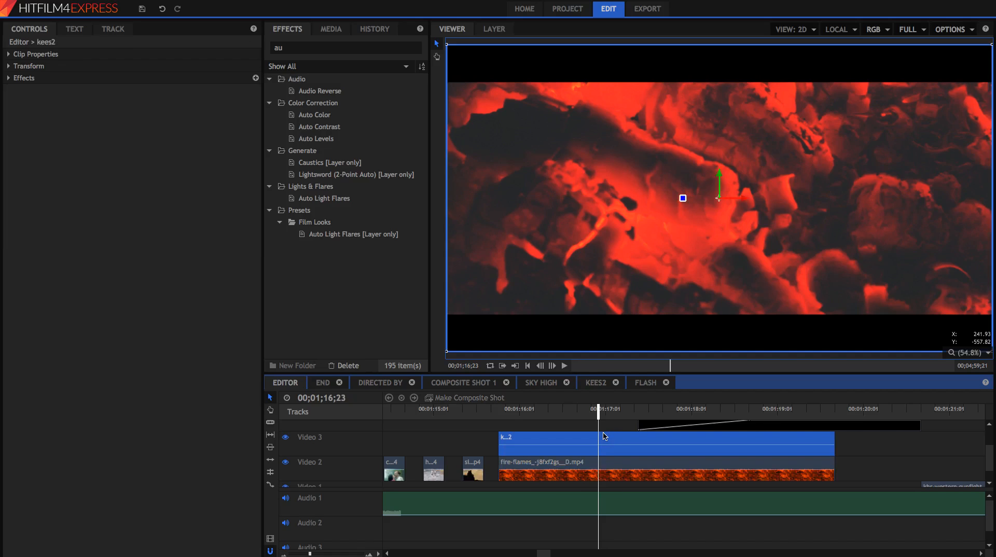
key(Right)
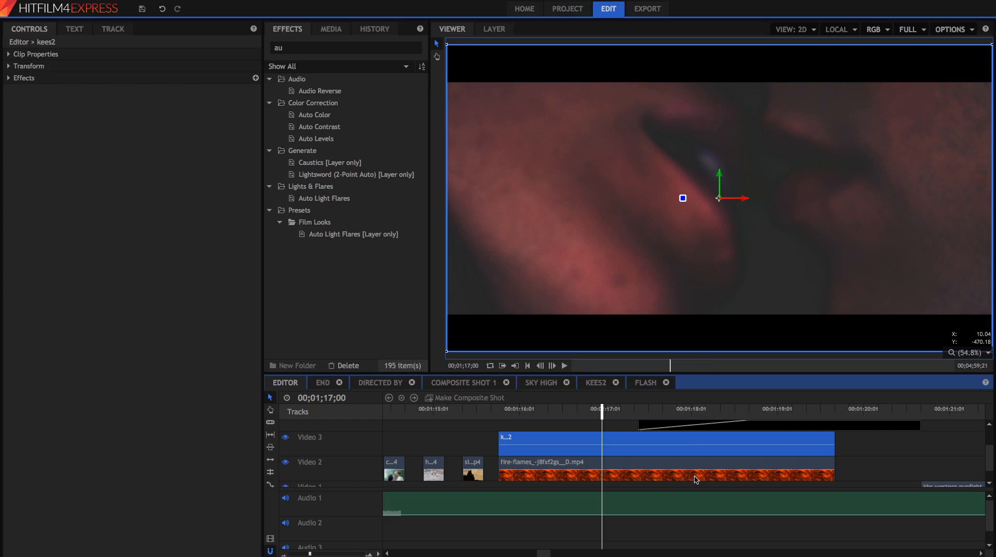
- Open the kees2 composite shot, reveal the lips close-up layer's opacity keyframes, and play the shot from its start
click(599, 384)
drag(597, 411, 489, 424)
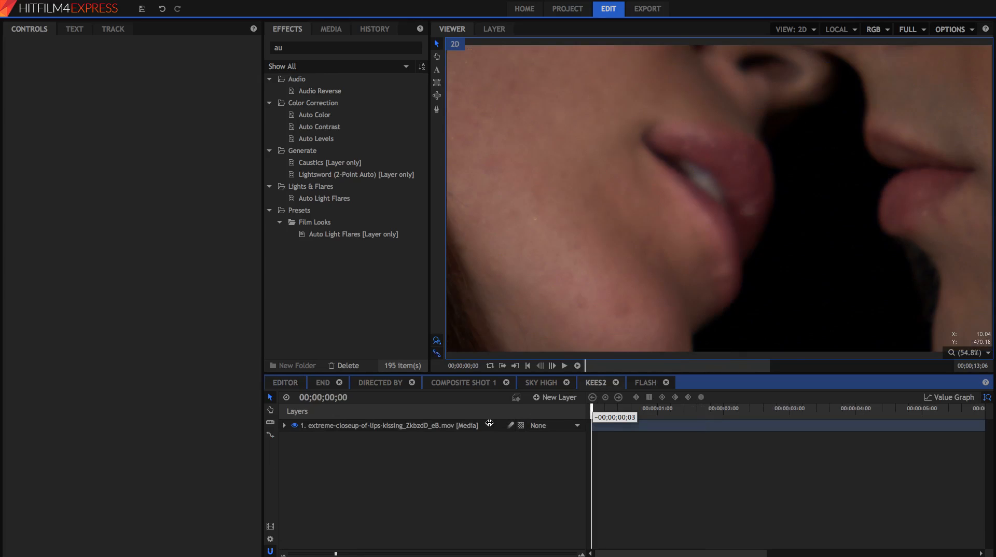
click(284, 426)
click(305, 473)
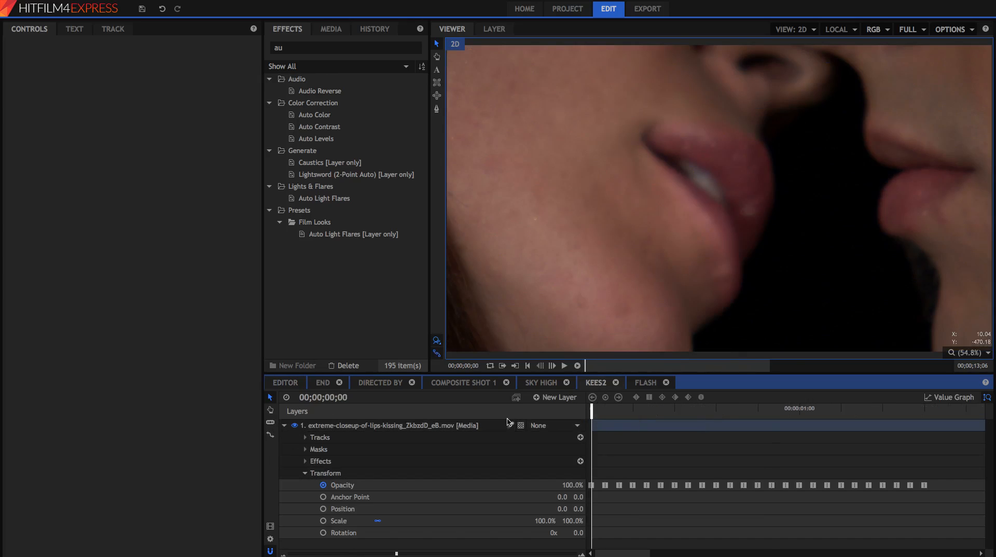
key(space)
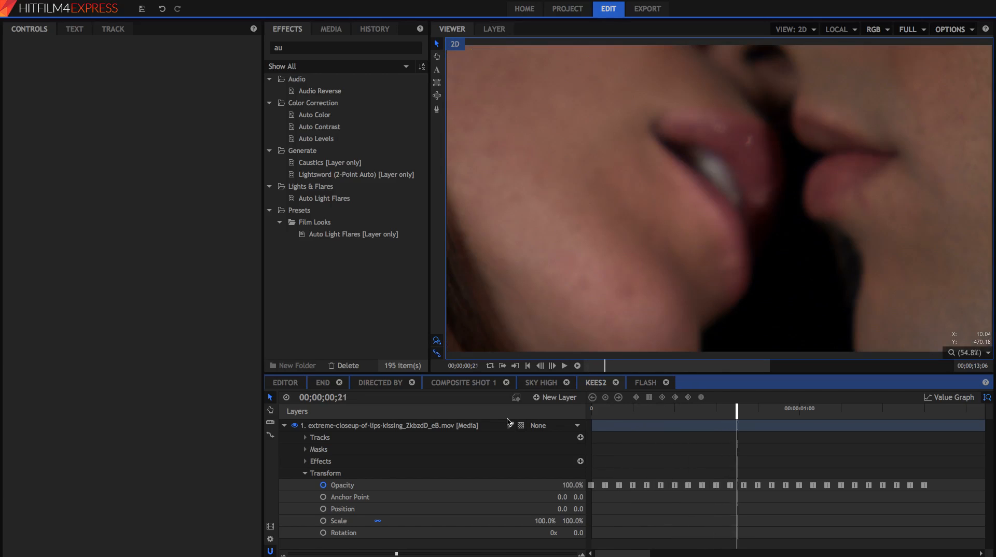
key(space)
- Remove all opacity keyframes from the lips close-up layer and keyframe its opacity at 100% on the first frame
drag(957, 475, 585, 518)
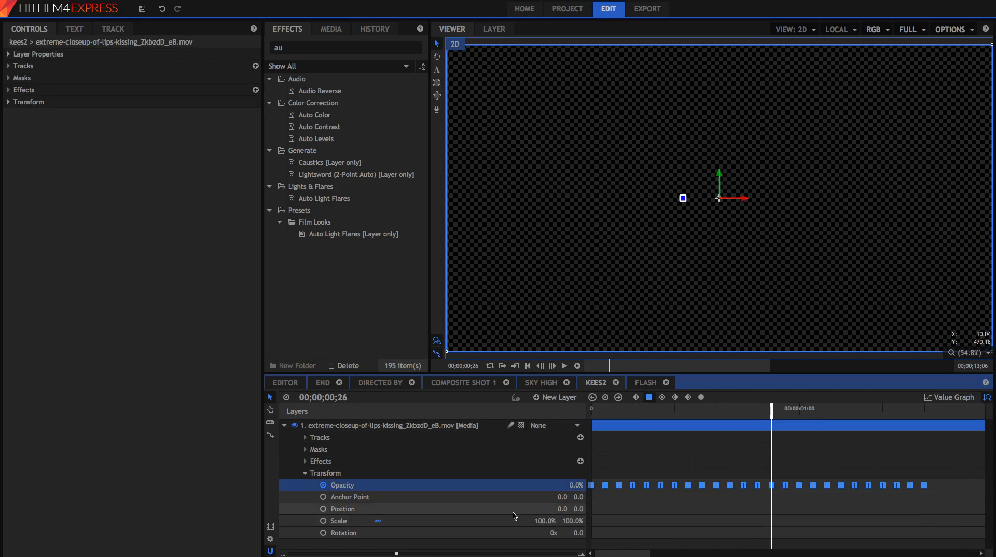
click(321, 486)
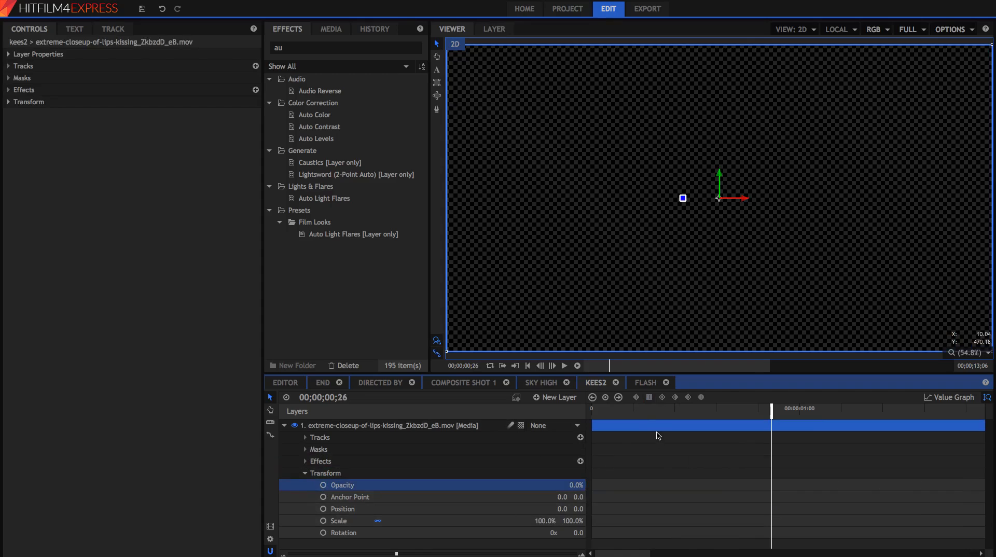
click(595, 412)
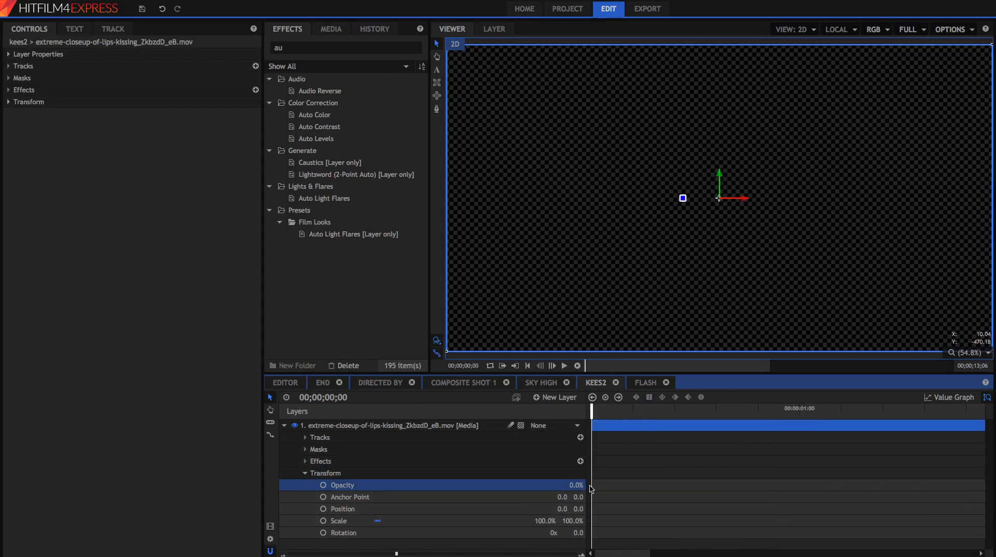
drag(565, 486, 617, 485)
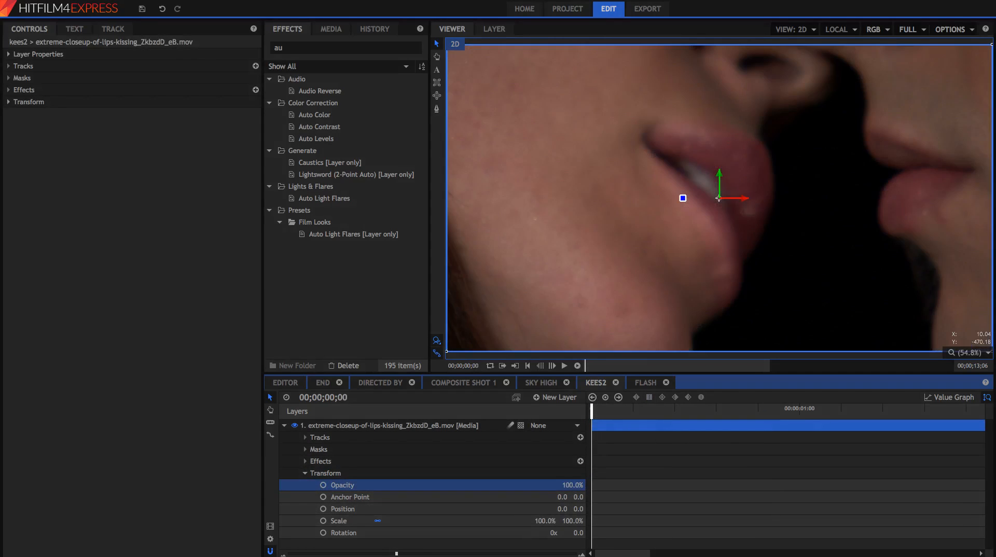
click(322, 485)
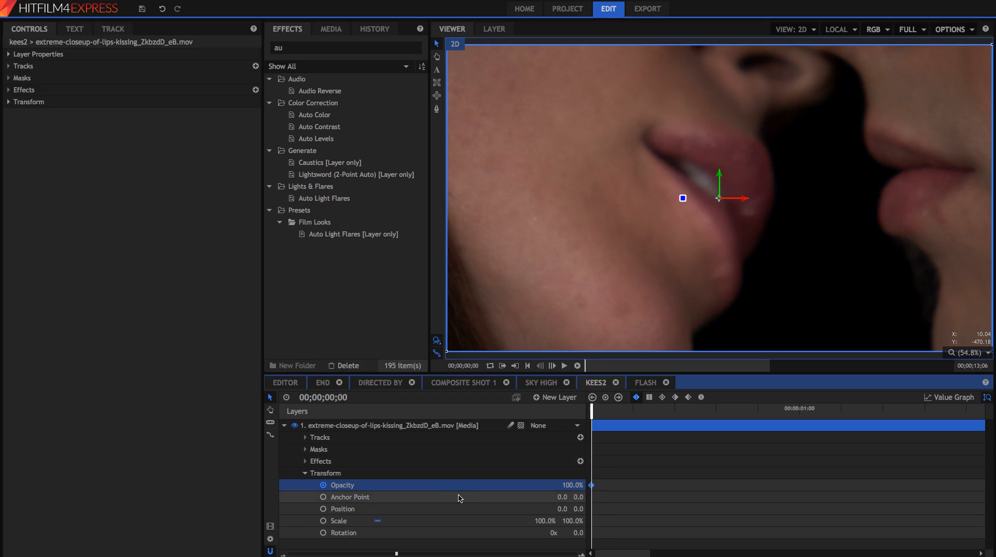
- Keyframe the lips close-up layer's opacity at 0.0% two frames in, at 00;00;00;02
key(Right)
key(Right)
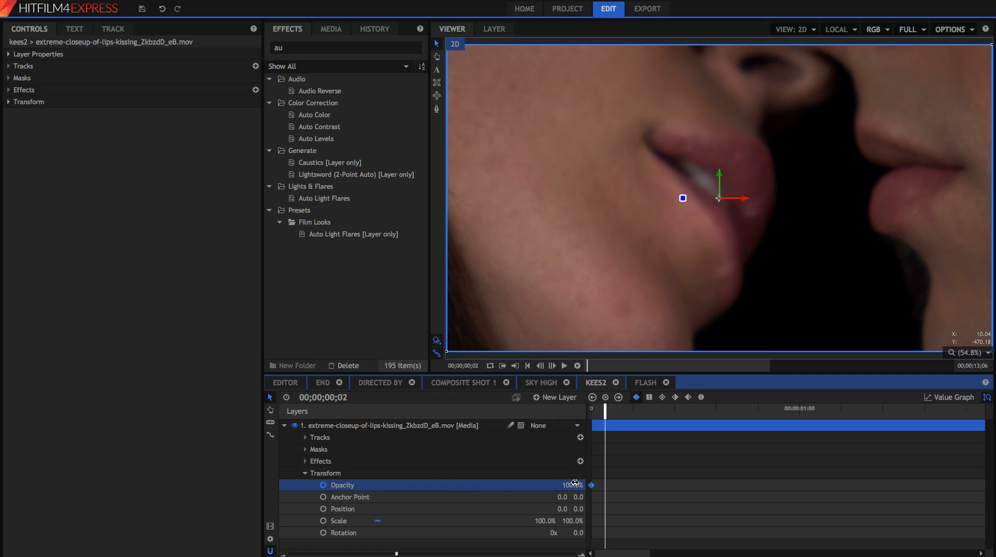
drag(574, 485, 522, 485)
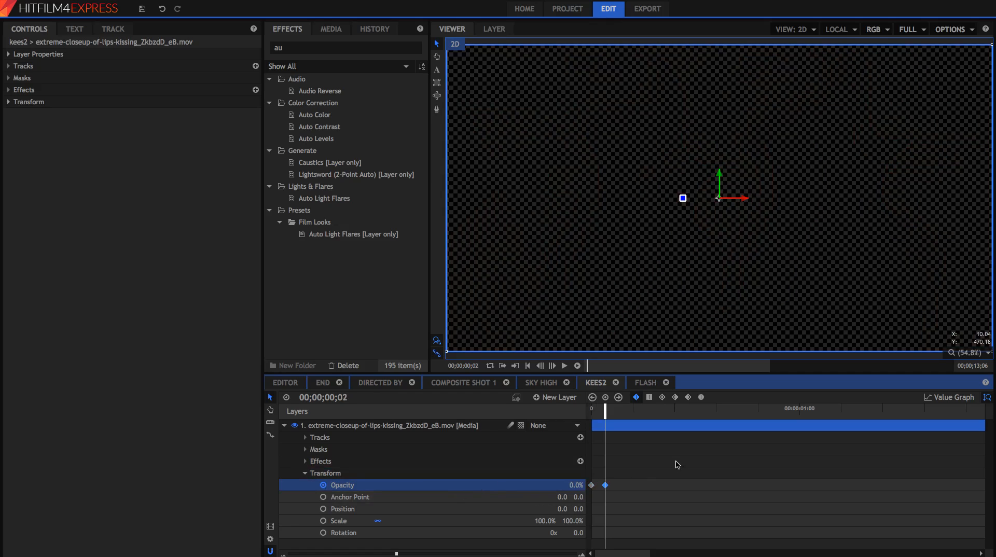
- Change the first two opacity keyframes to constant interpolation so the layer cuts on and off abruptly
key(Left)
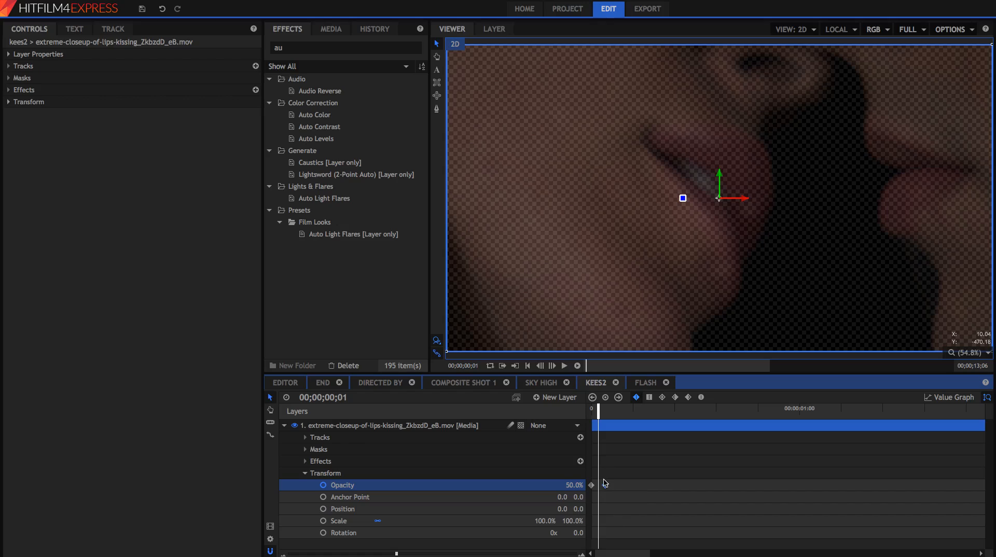
click(605, 484)
click(649, 397)
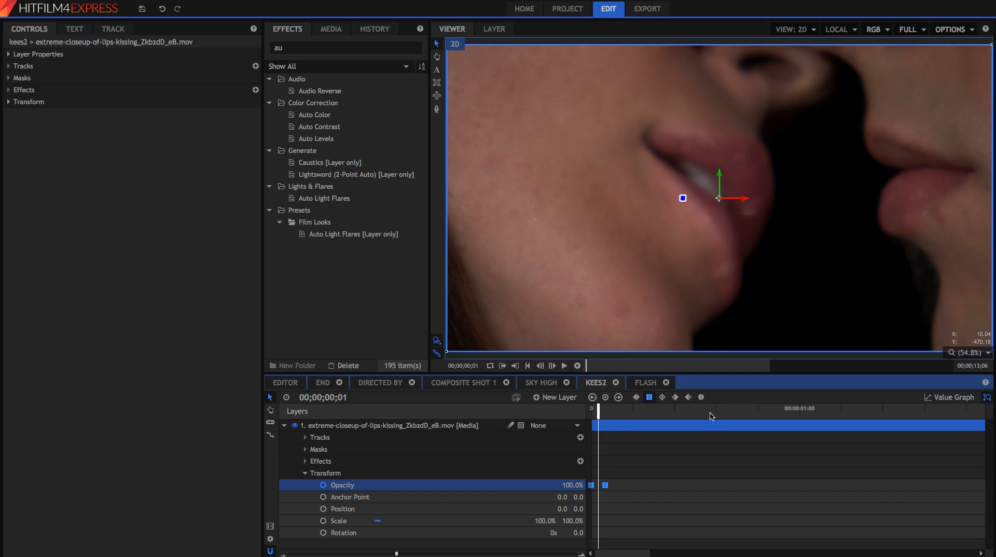
- Paste a copy of the two opacity keyframes starting at 00;00;00;04
click(610, 418)
key(Right)
key(Right)
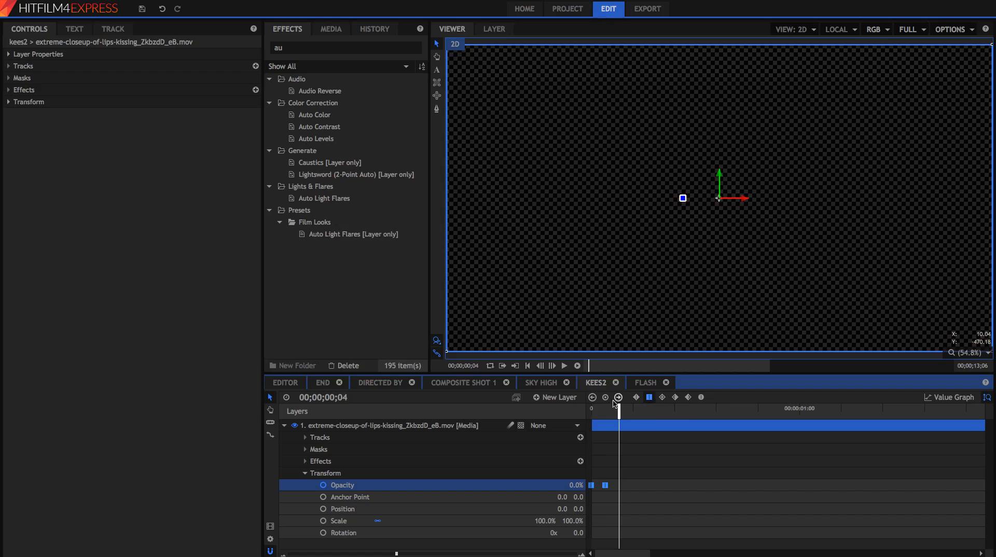
click(618, 397)
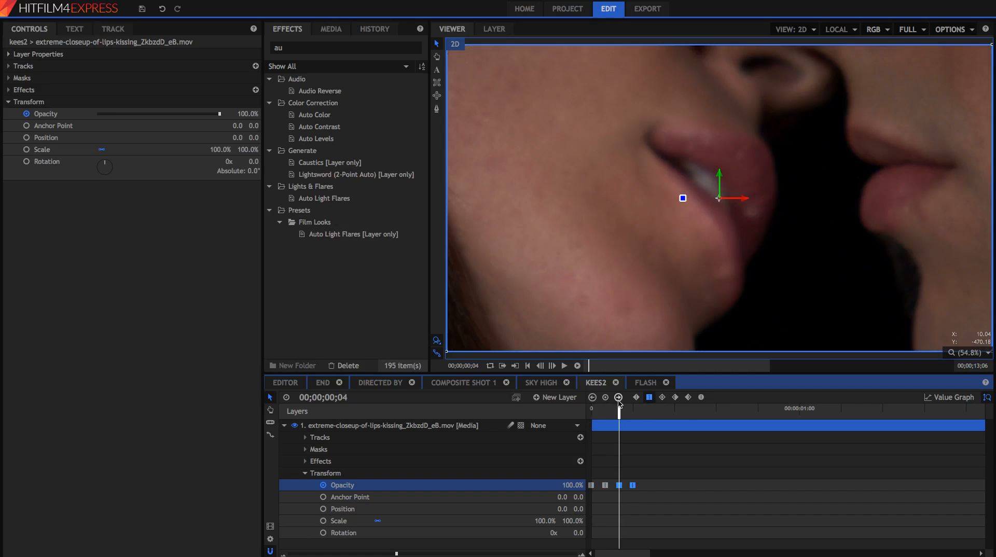
- Copy all four opacity keyframes and paste them starting at 00;00;00;08
drag(661, 474, 576, 511)
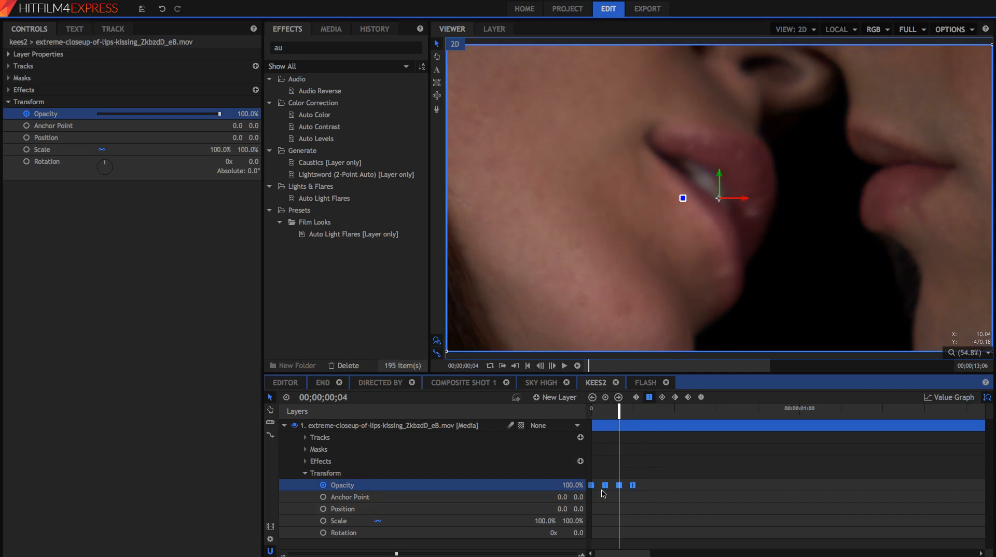
key(Right)
key(Right)
key(Right)
key(Right)
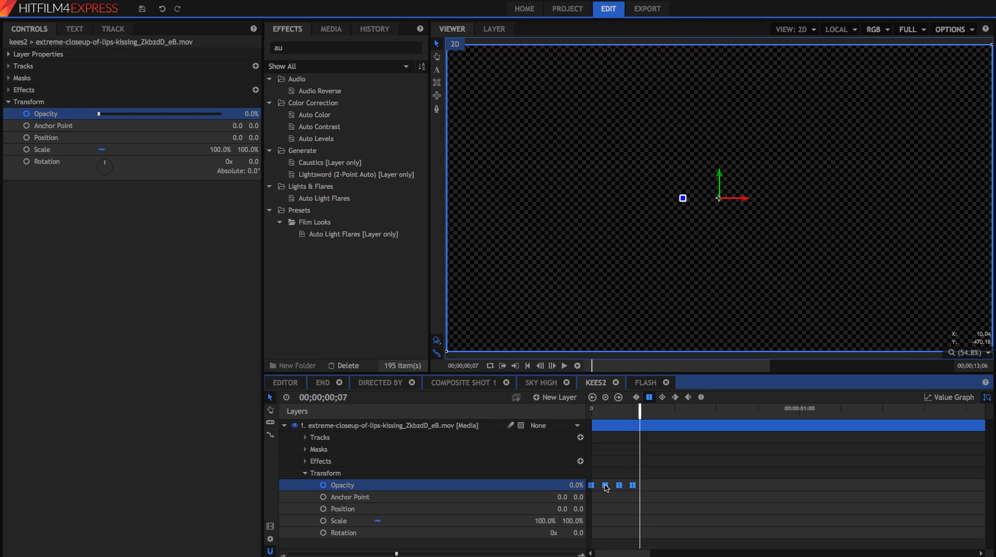
key(ctrl+v)
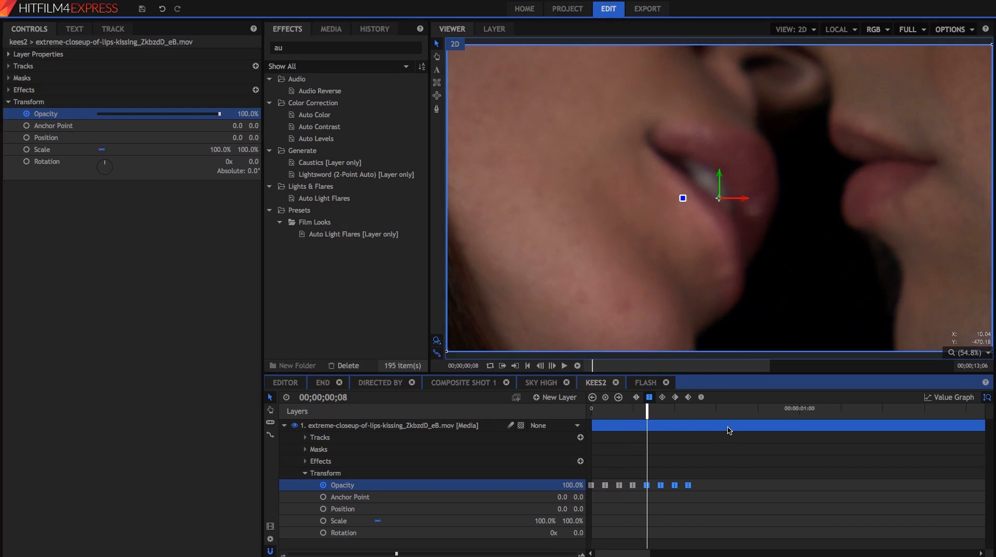
- Extend the lips layer's opacity flicker to 00;00;01;16 with pasted keyframe copies, the last set starting at 00;00;00;24
click(689, 410)
key(Right)
key(Right)
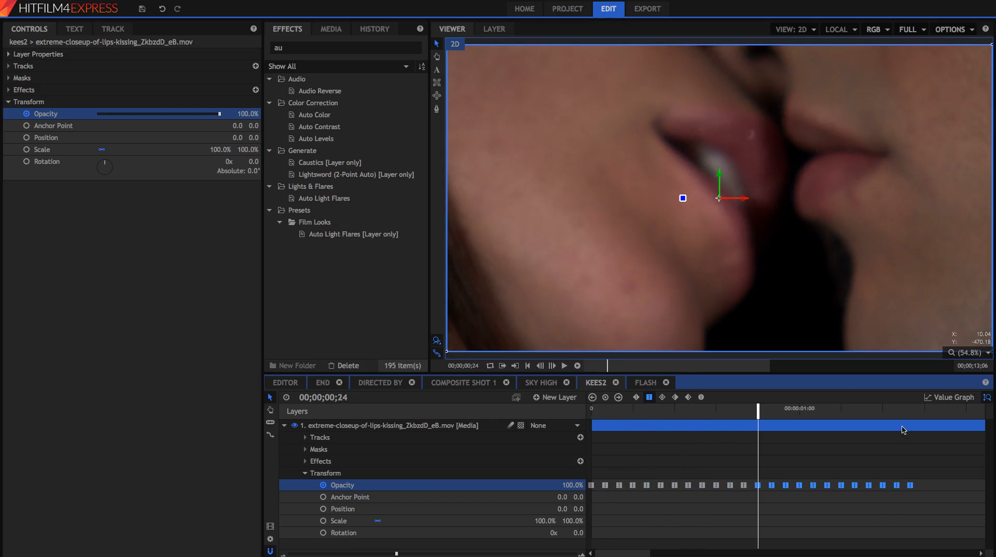
- Delete the last opacity keyframe at 00;00;01;16 so the lips layer ends its flicker at full opacity
click(906, 408)
drag(907, 408, 910, 409)
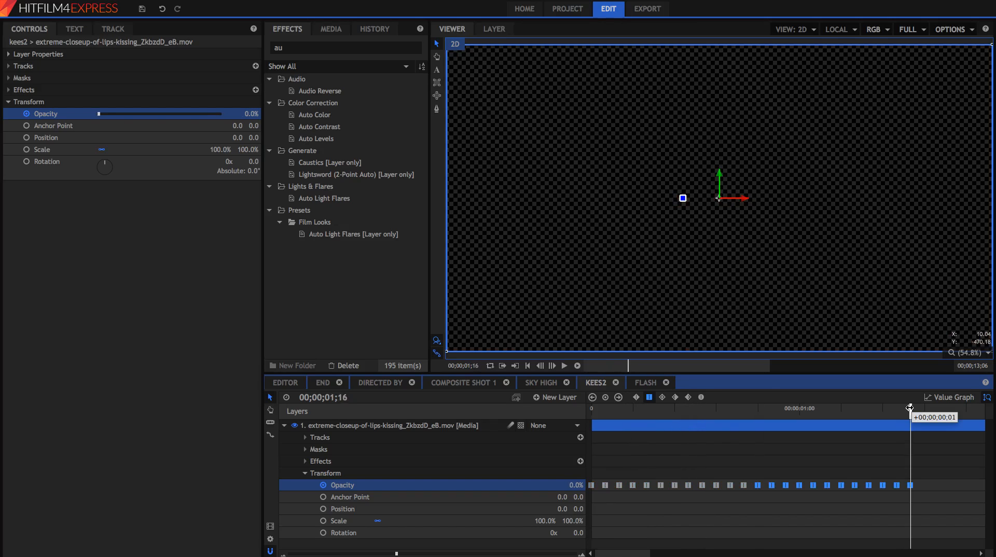
click(909, 458)
drag(914, 463, 910, 487)
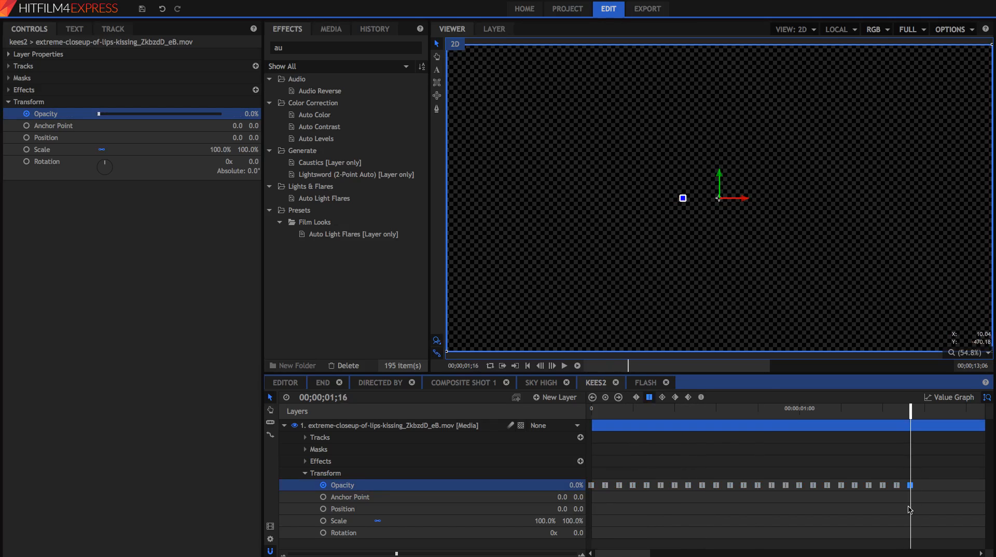
key(Delete)
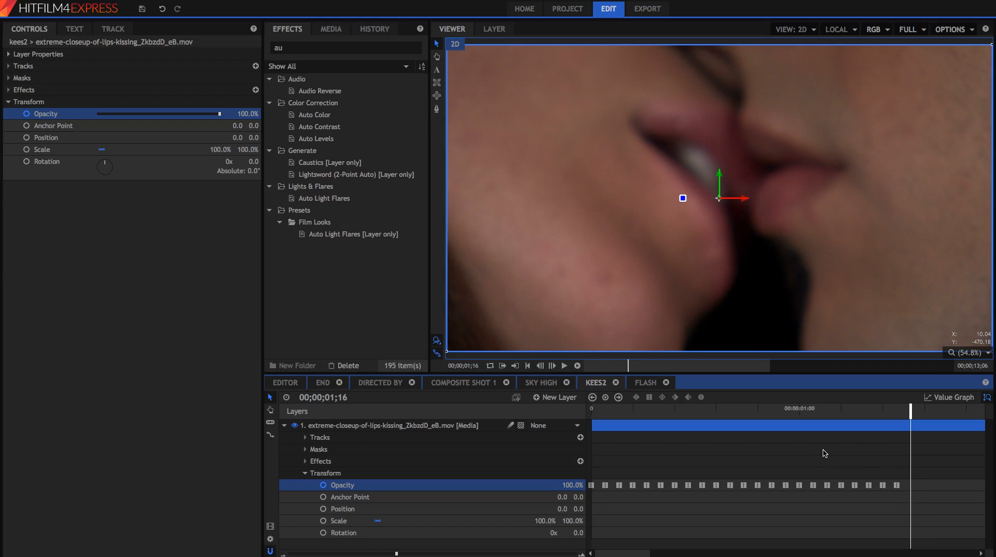
click(895, 410)
- Return to the main editor timeline and play back the kees2 clip over the fire footage to check the flicker
click(285, 382)
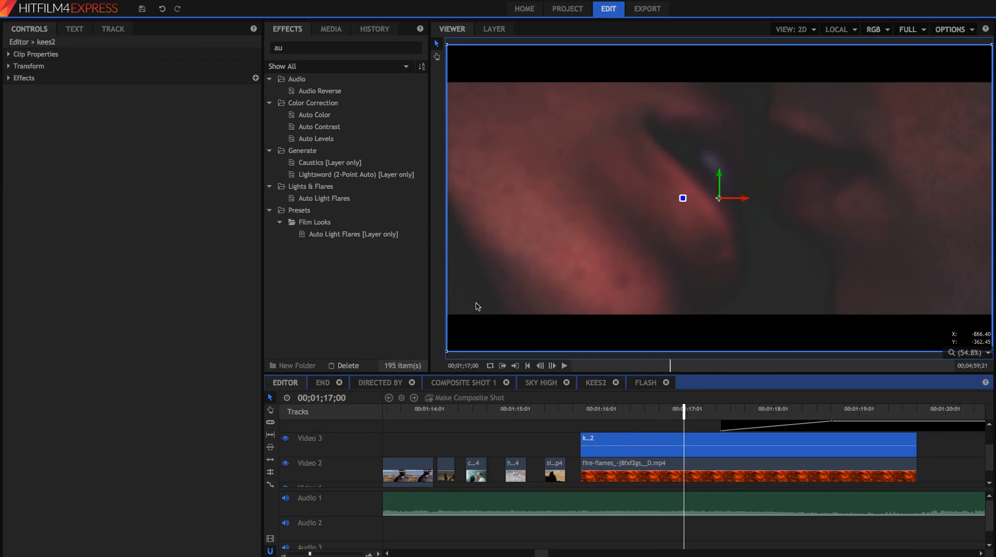
click(586, 409)
key(space)
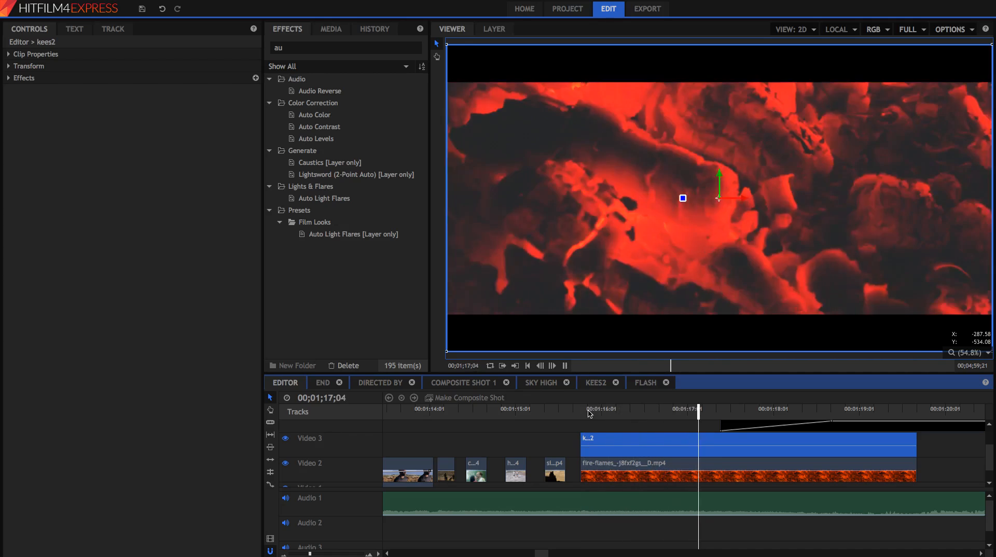
key(space)
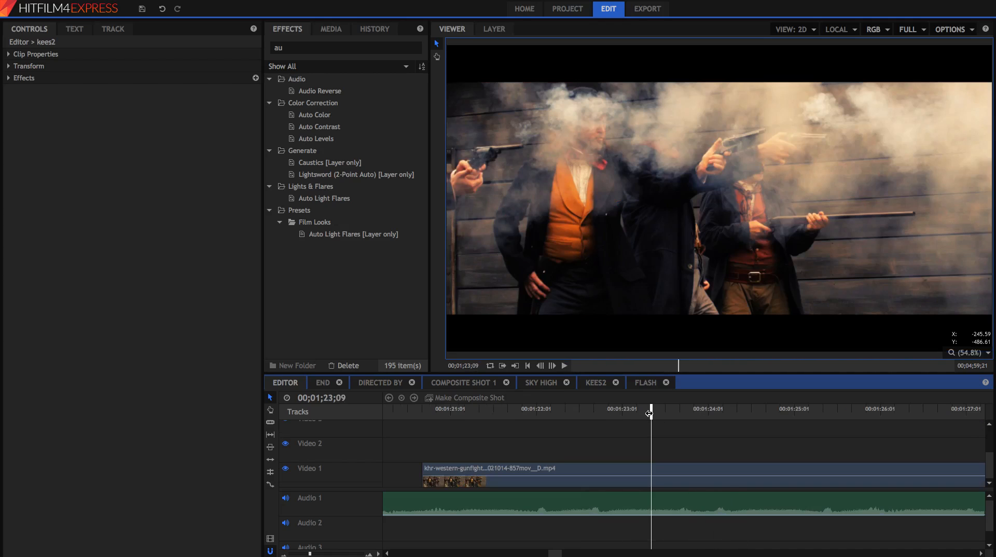
- Compare the western gunfight clip with its Shake effect off and on, and play it from 00;01;23;09
scroll(617, 451, right, 6)
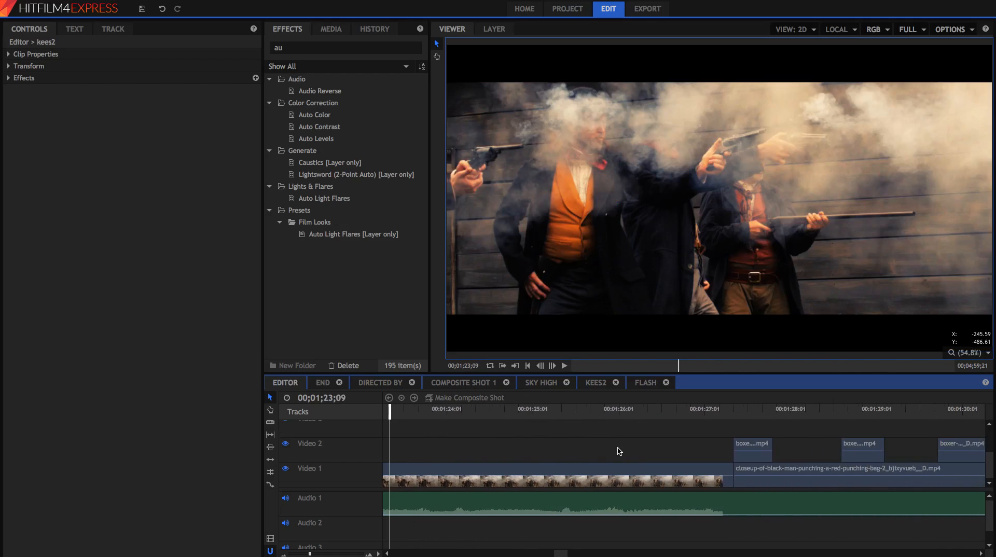
scroll(702, 437, left, 5)
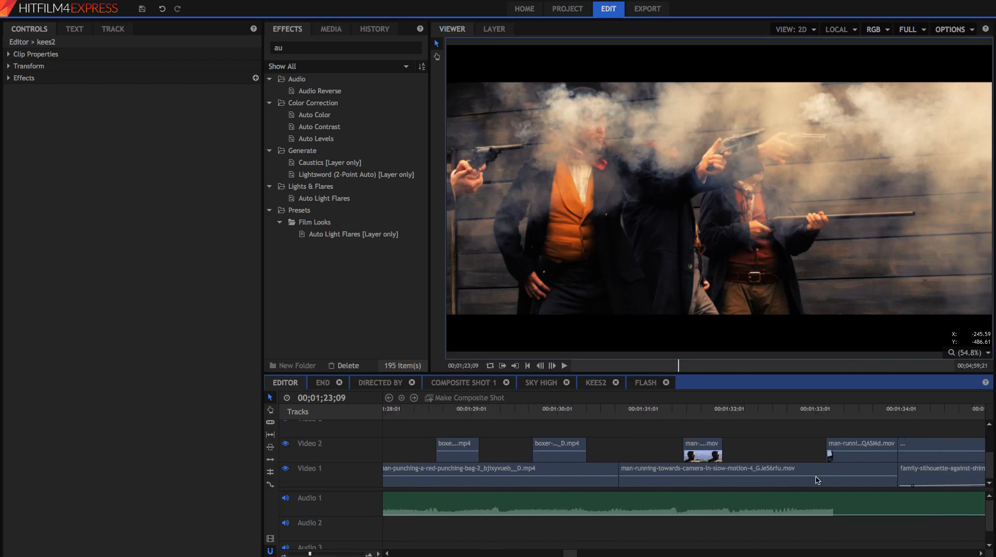
click(553, 470)
click(7, 77)
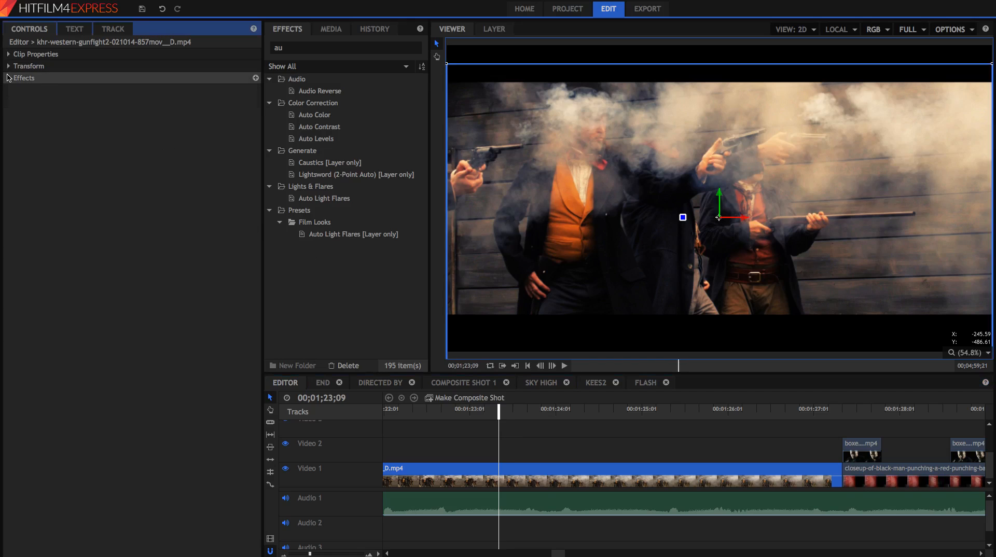
click(29, 102)
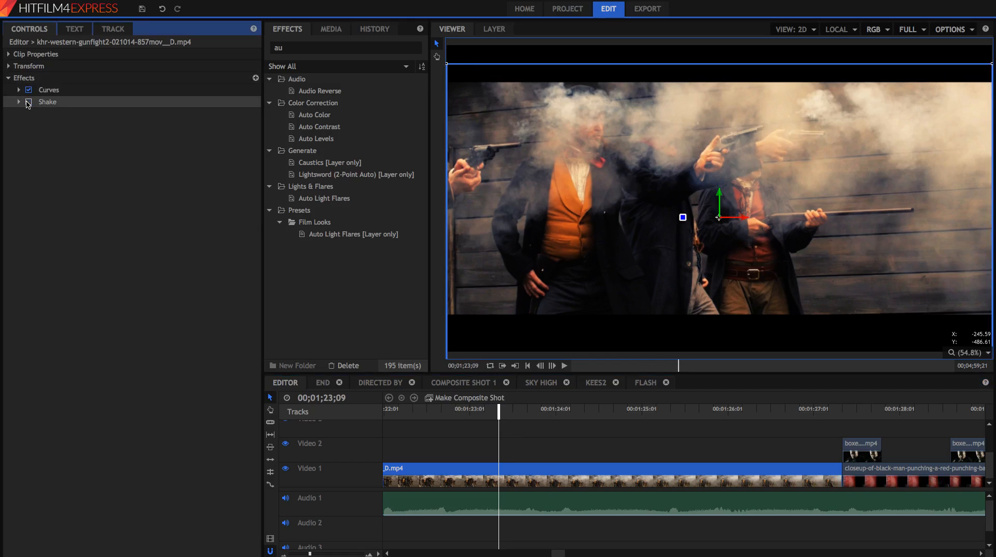
click(51, 123)
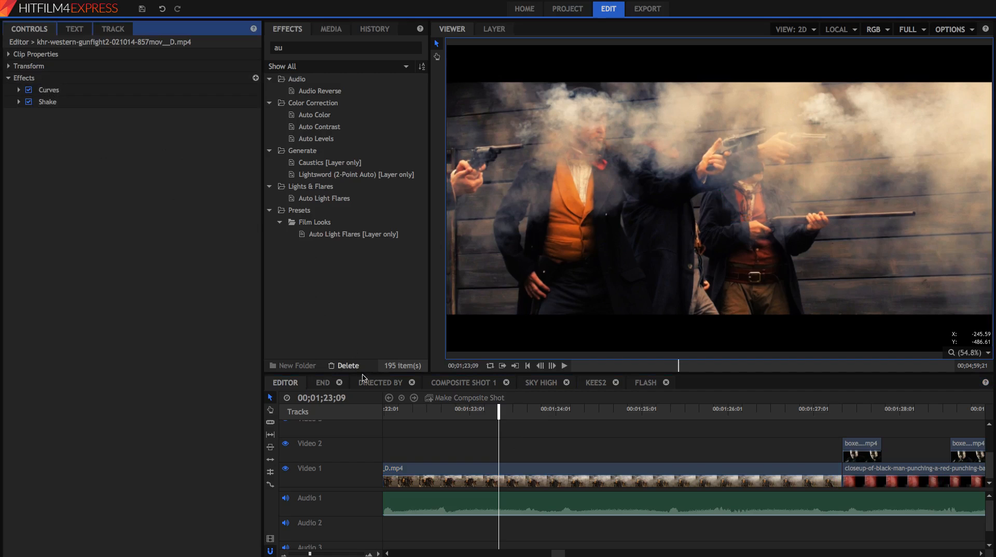
key(space)
key(space)
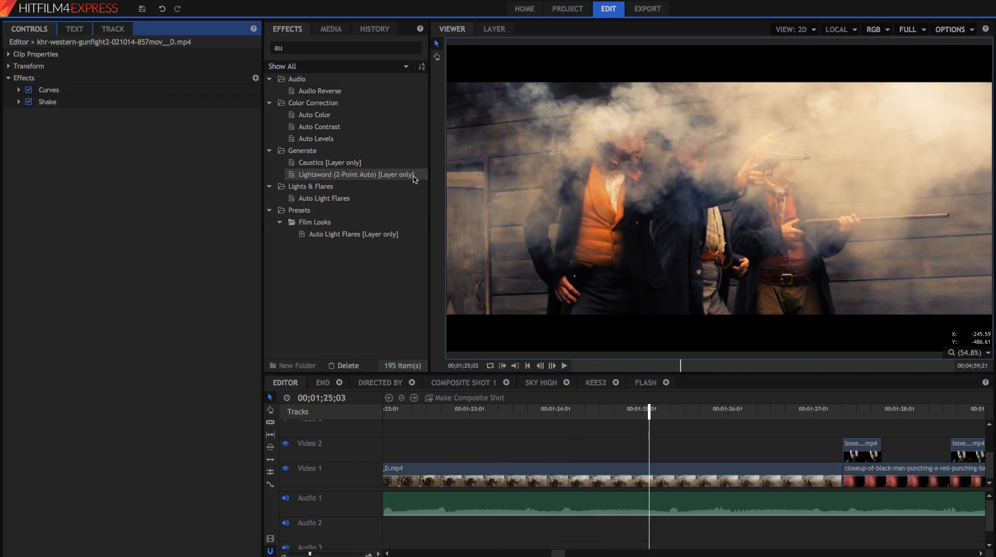